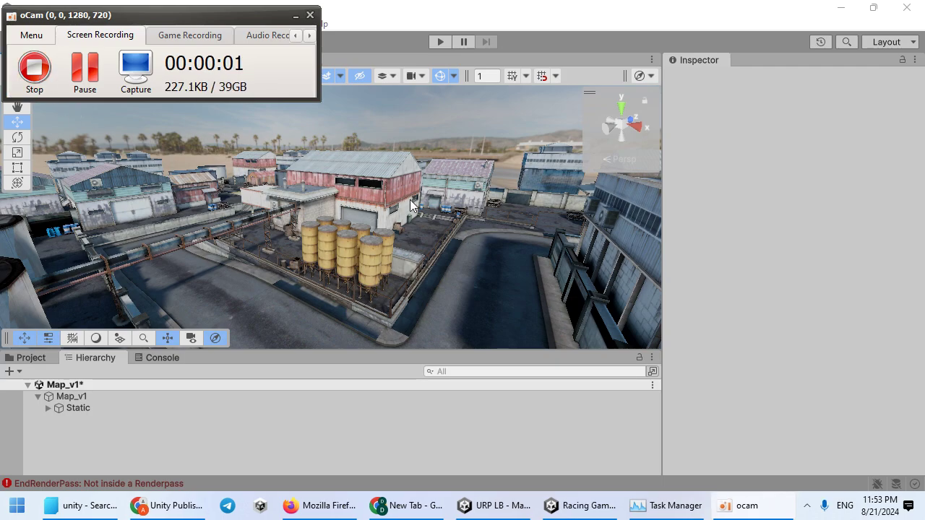
- Frame the red-walled hangar in the scene and open the URP Lighting Box 2 window
right_click_drag(486, 235, 352, 235)
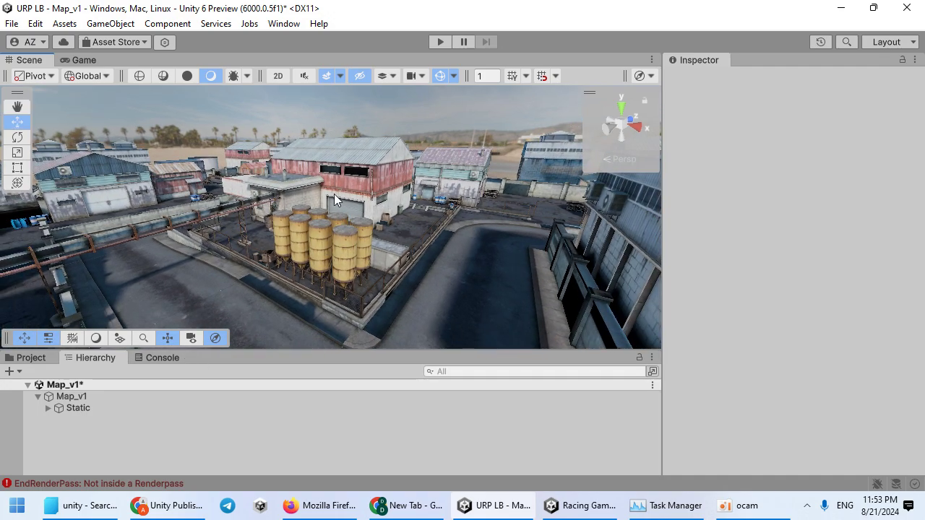
left_click(341, 210)
key("f")
left_click(255, 128)
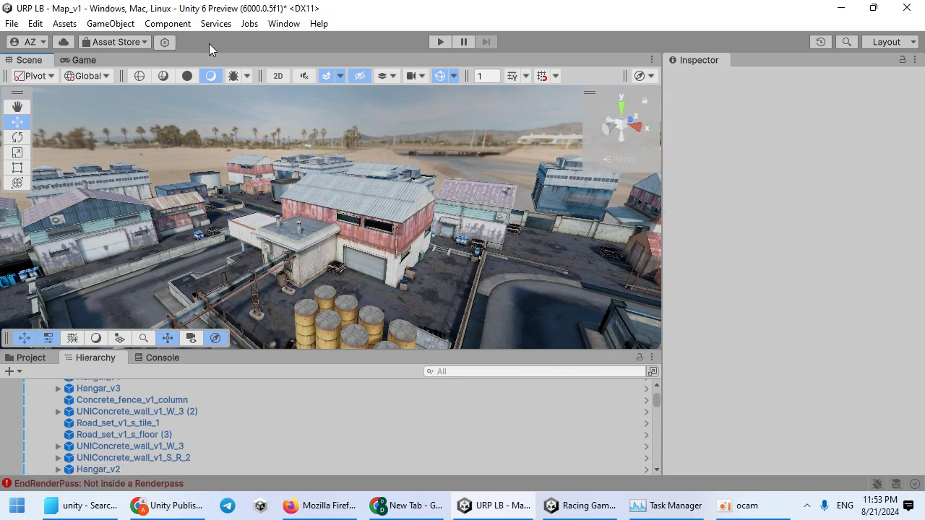
left_click(283, 23)
left_click(350, 261)
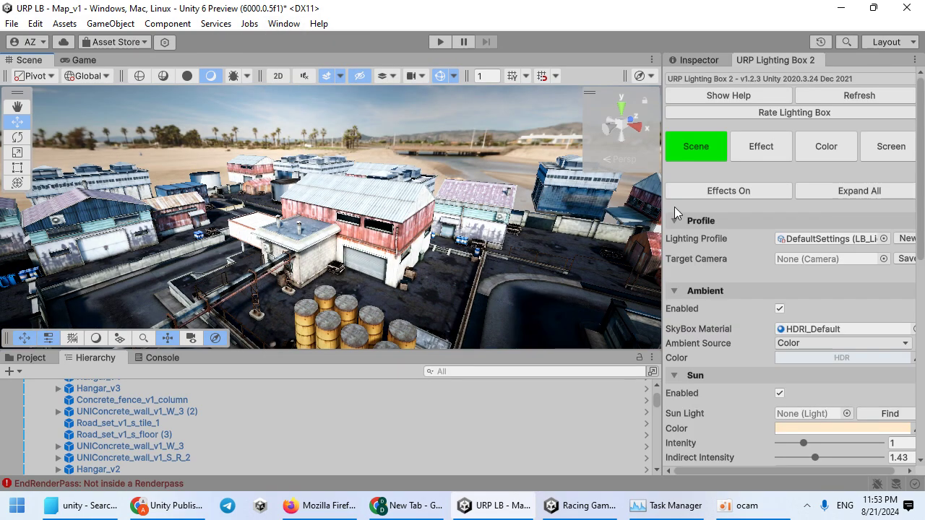
- Create a new lighting profile and save it as Lighting_Profile_Map_v1 in the Assets folder
left_click(903, 240)
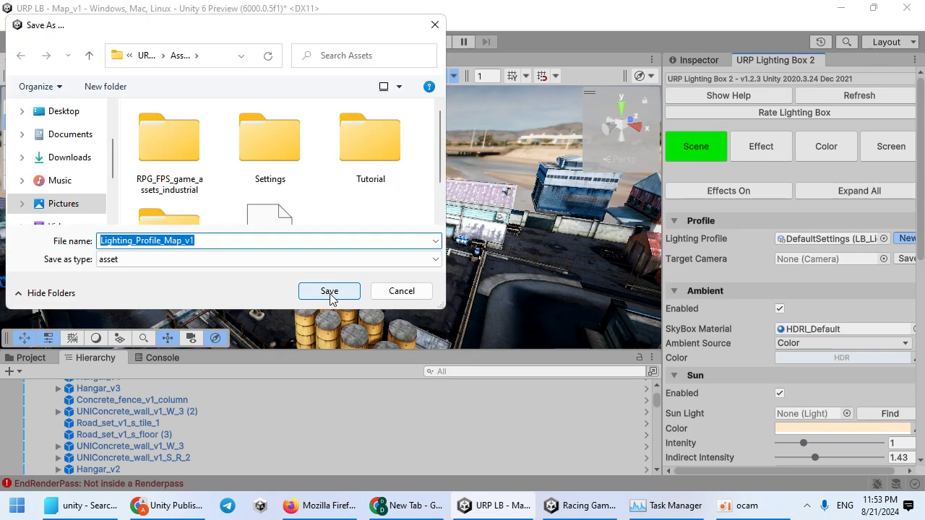
left_click(329, 292)
right_click_drag(307, 253, 347, 272)
key("s")
- Toggle the Lighting Box effects off and on to compare how the scene looks
left_click(722, 192)
left_click(721, 192)
key("w")
key("w")
- Open the Lighting window and clear the scene's baked lighting data
scroll(723, 291, "down", 10)
left_click(800, 395)
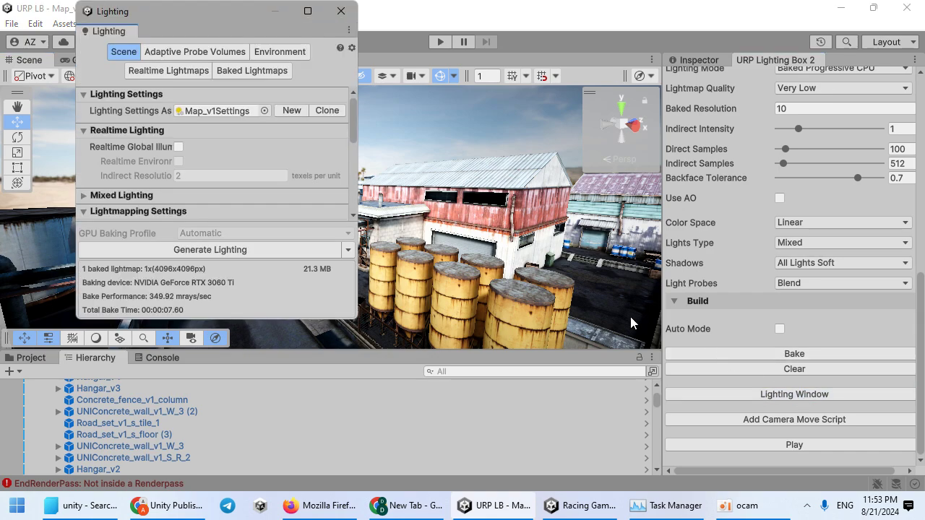
left_click(347, 250)
left_click(386, 286)
left_click_drag(199, 15, 397, 349)
right_click_drag(358, 246, 448, 238)
key("s")
left_click_drag(433, 361, 517, 130)
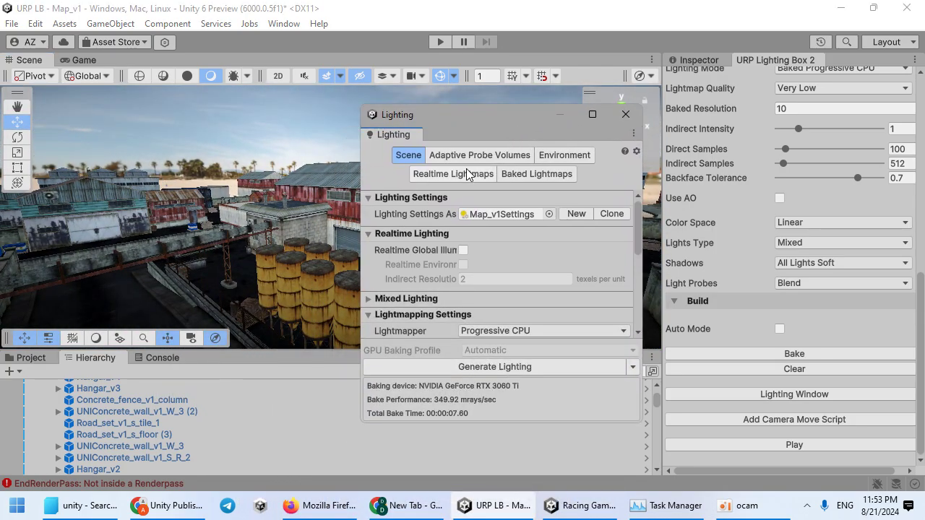
- Create a new Lighting Settings asset named Map for the scene and close the Lighting window
left_click(568, 212)
type("Map")
key("Return")
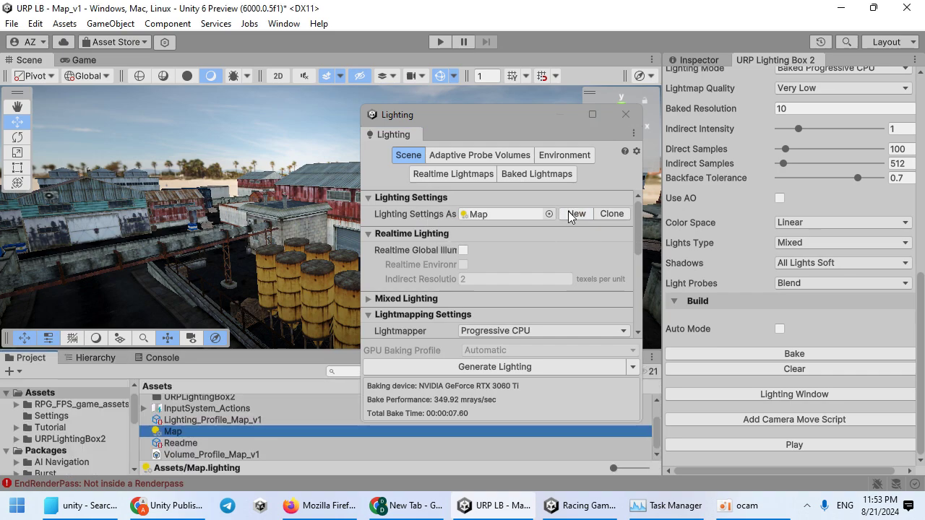
left_click(631, 120)
right_click_drag(354, 210, 386, 231)
key("s")
key("w")
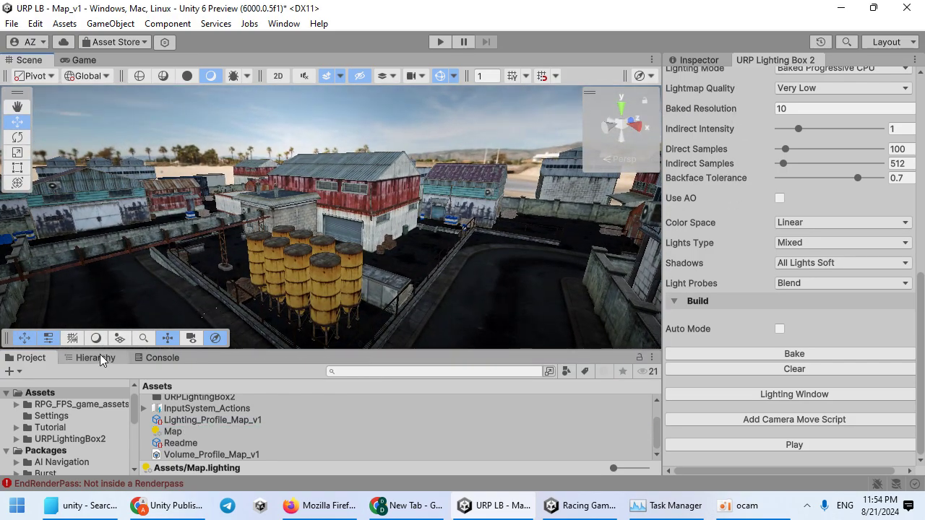
- Place The Sun prefab from the URPLightingBox2 Prefabs folder into the scene near the yellow silos
left_click(65, 439)
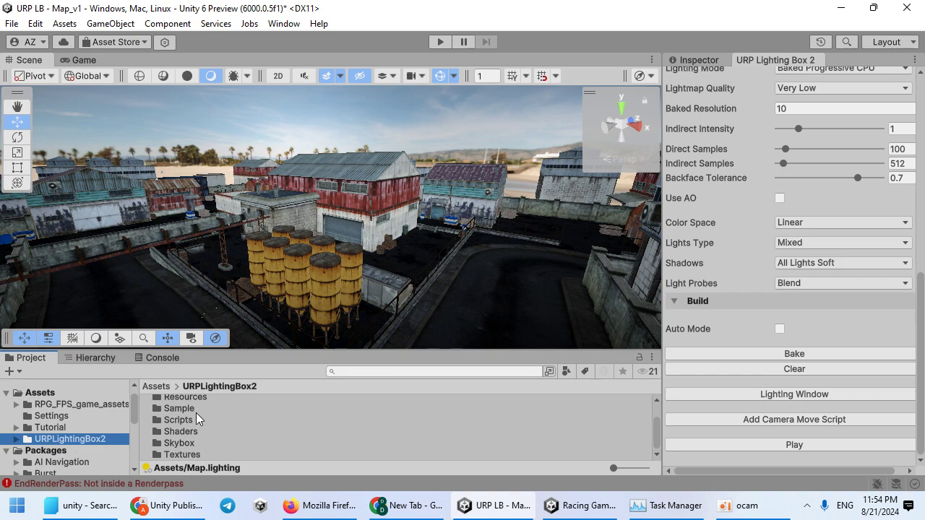
scroll(204, 419, "up", 2)
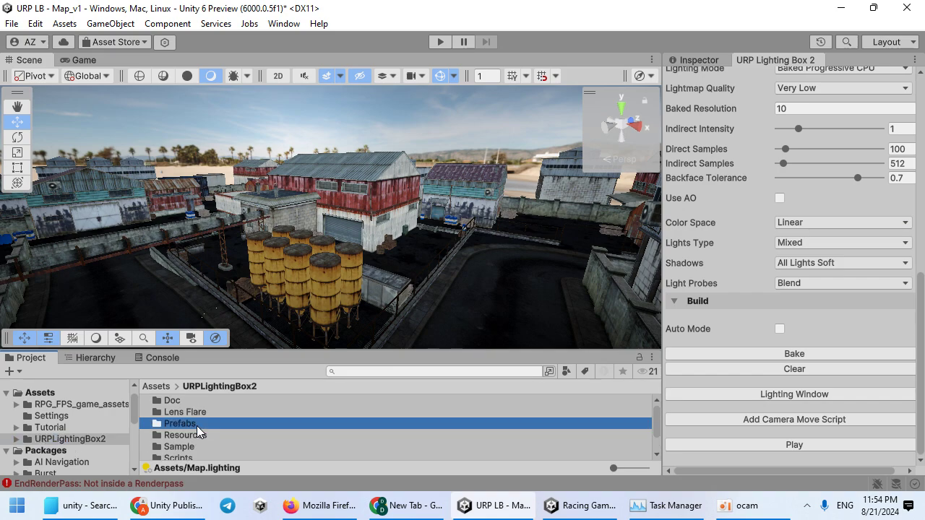
double_click(196, 426)
left_click_drag(194, 425, 218, 271)
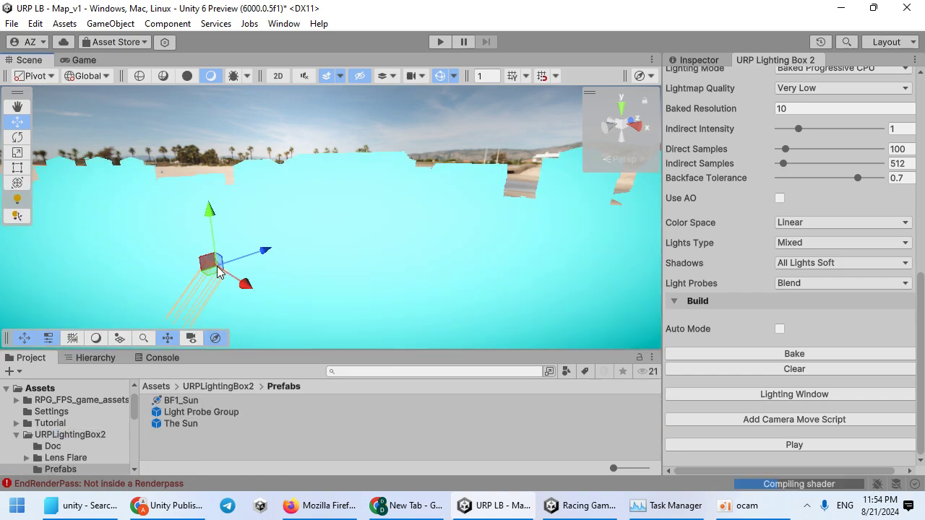
- Set the sun's Geo Rotation to 143 and its Time Slider to 31930 in the day-night cycle script
left_click(702, 61)
mouse_move(377, 205)
right_mouse_down()
mouse_move(325, 209)
mouse_move(376, 209)
right_mouse_up()
left_click_drag(377, 211, 408, 216, "alt")
scroll(798, 304, "down", 3)
left_click_drag(791, 302, 807, 287)
- Disable and collapse the Ambient and Sun sections in URP Lighting Box 2
left_click(755, 62)
scroll(737, 248, "up", 10)
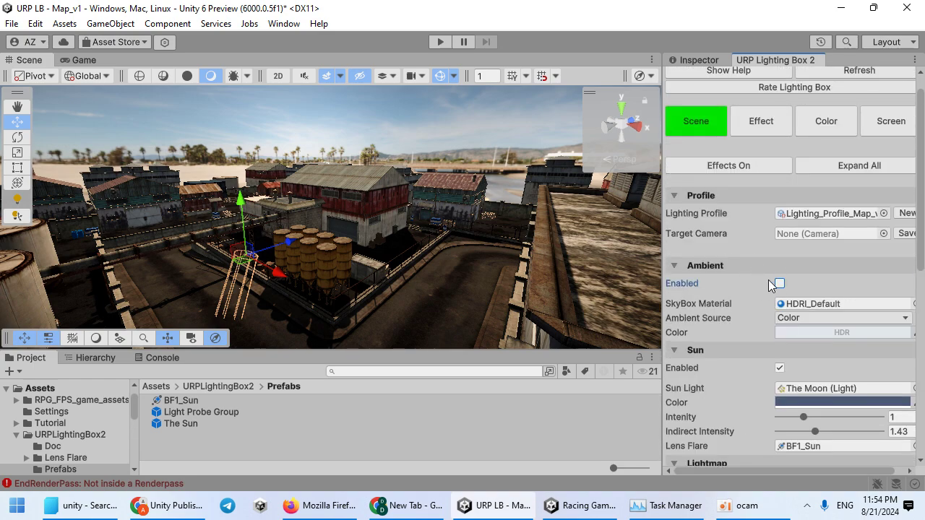
left_click(748, 265)
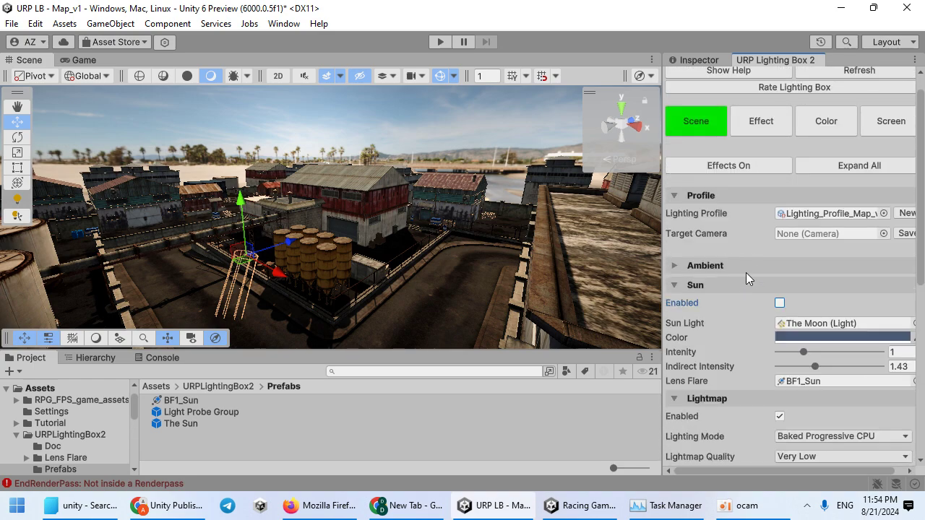
left_click(745, 284)
- Change the sun's Ambient Day color to a pale blue in the day-night cycle script
left_click(697, 60)
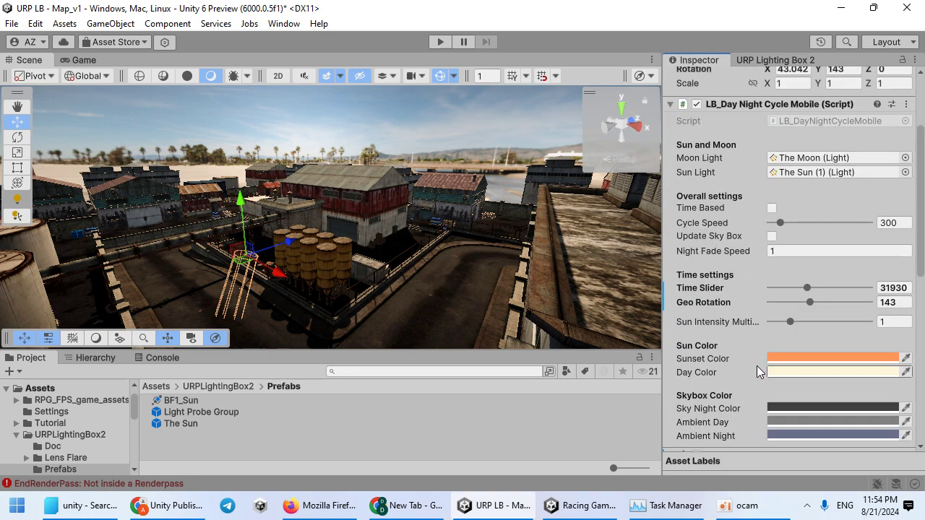
scroll(722, 375, "down", 3)
left_click(773, 344)
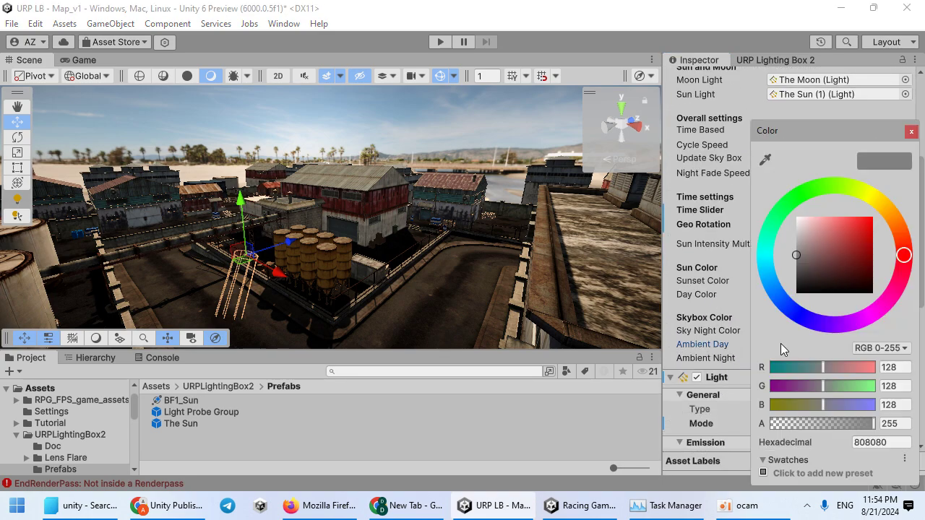
left_click_drag(800, 240, 781, 209)
right_click_drag(318, 289, 446, 250)
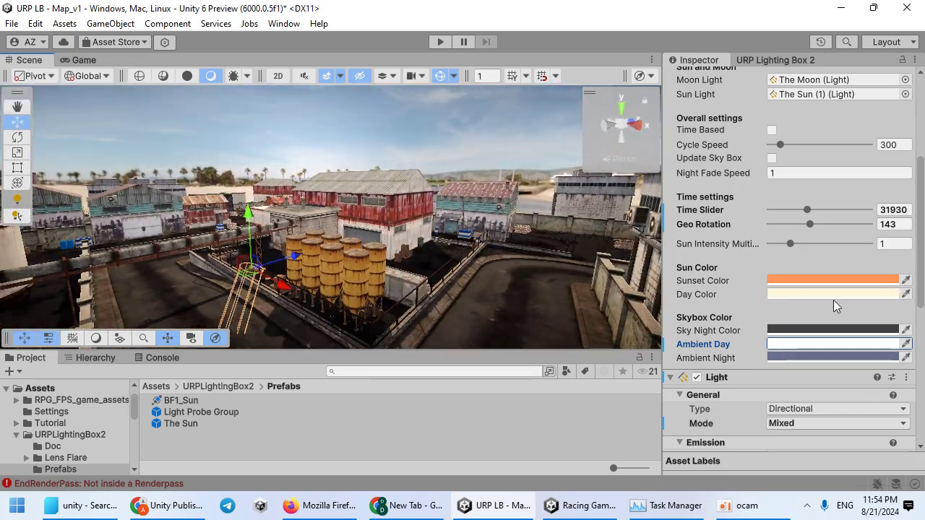
left_click(821, 341)
left_click_drag(770, 225, 774, 290)
mouse_move(809, 220)
left_mouse_down()
mouse_move(820, 226)
mouse_move(812, 219)
left_mouse_up()
left_click(555, 208)
right_click_drag(555, 208, 623, 244)
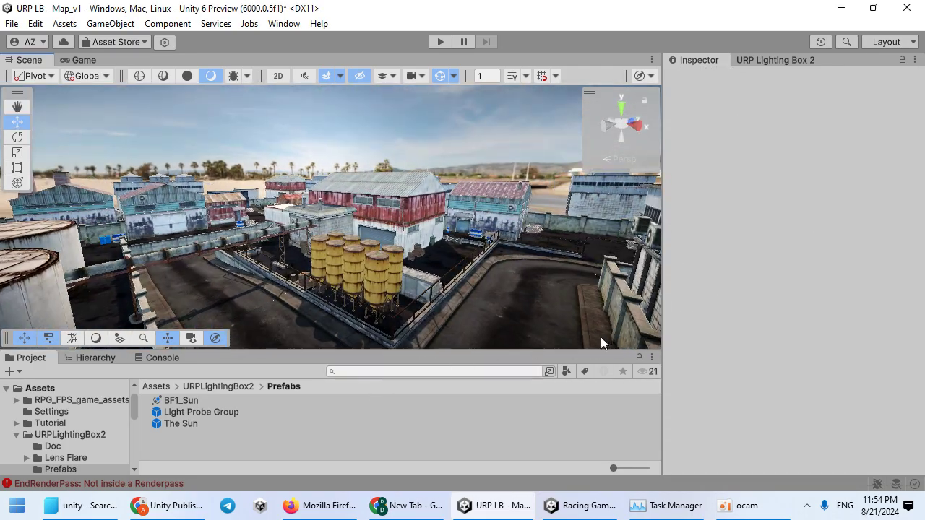
- Restore the sun's selection and set its Time Slider to 60730
key("ctrl+z")
scroll(763, 270, "down", 3)
left_click_drag(812, 288, 844, 290)
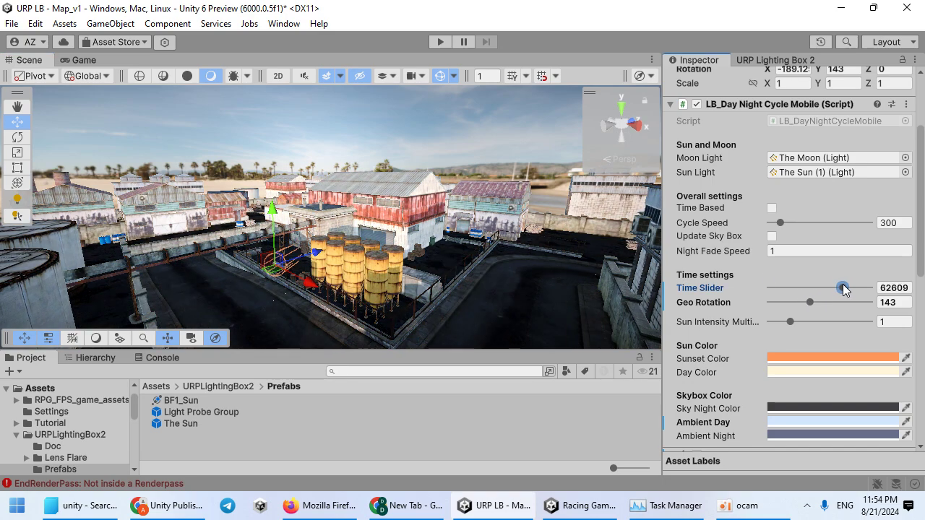
left_click_drag(788, 322, 838, 322)
key("ctrl+z")
scroll(780, 325, "down", 3)
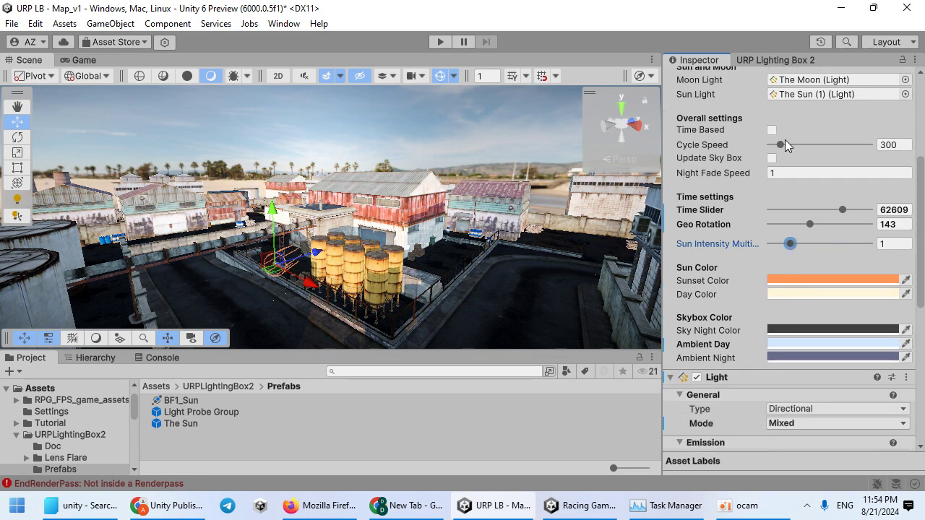
mouse_move(842, 210)
left_mouse_down()
mouse_move(769, 210)
mouse_move(856, 210)
mouse_move(840, 210)
left_mouse_up()
scroll(809, 145, "up", 8)
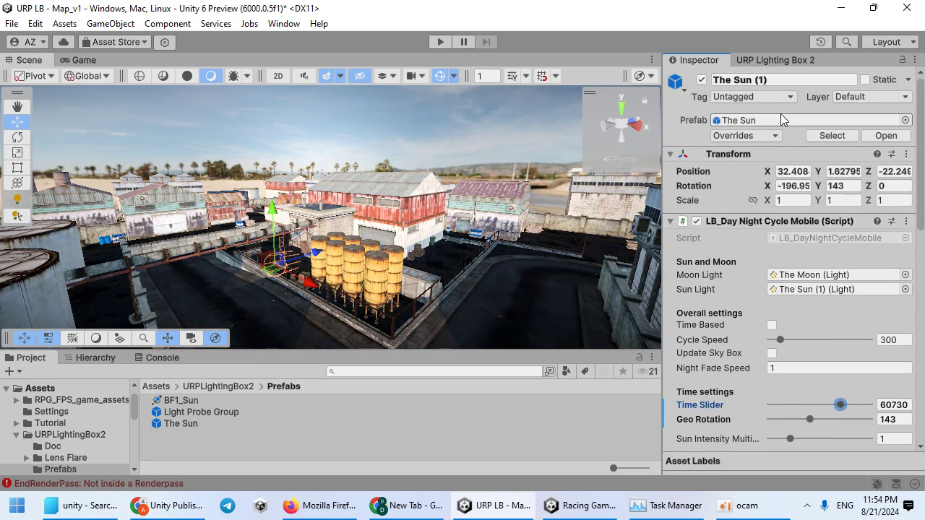
- Widen the URP Lighting Box 2 panel and set Lighting Mode to Baked Progressive GPU and Lightmap Quality to High
left_click(774, 61)
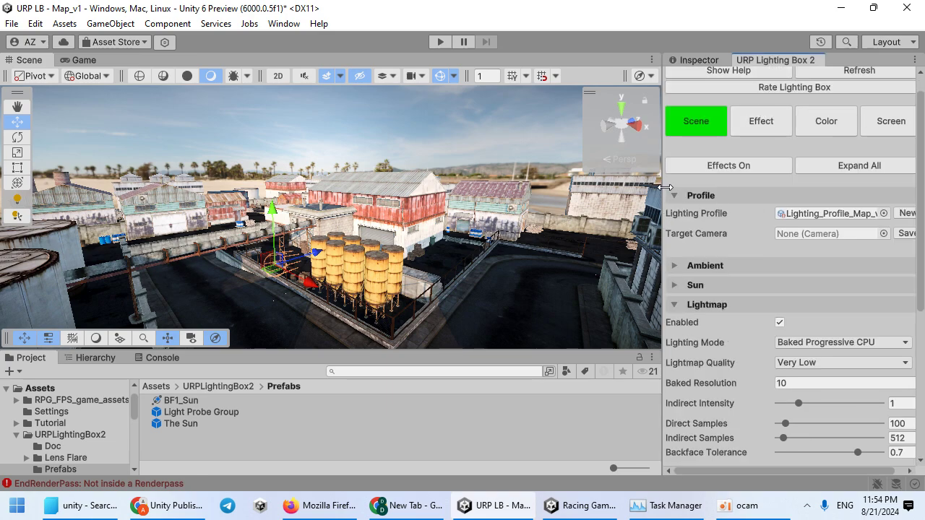
left_click_drag(664, 187, 583, 187)
scroll(615, 326, "down", 8)
scroll(629, 314, "up", 3)
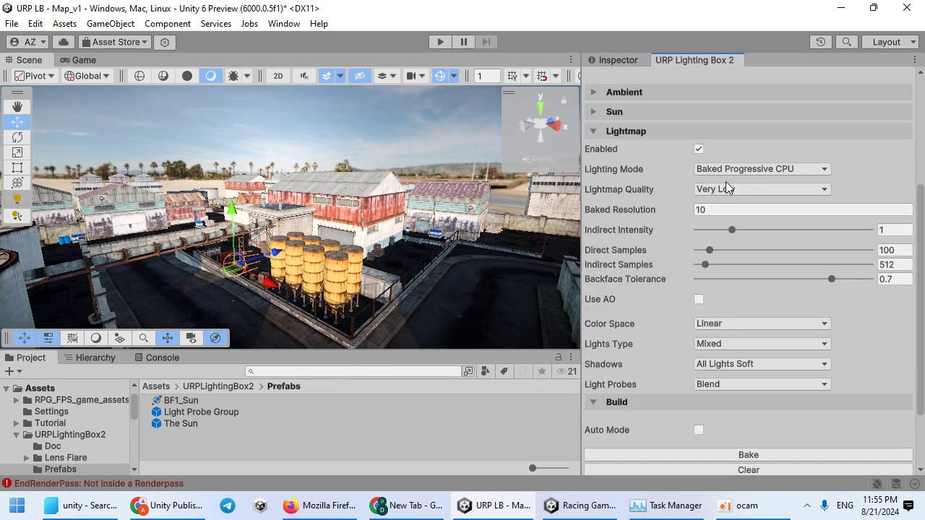
left_click(778, 171)
left_click(756, 201)
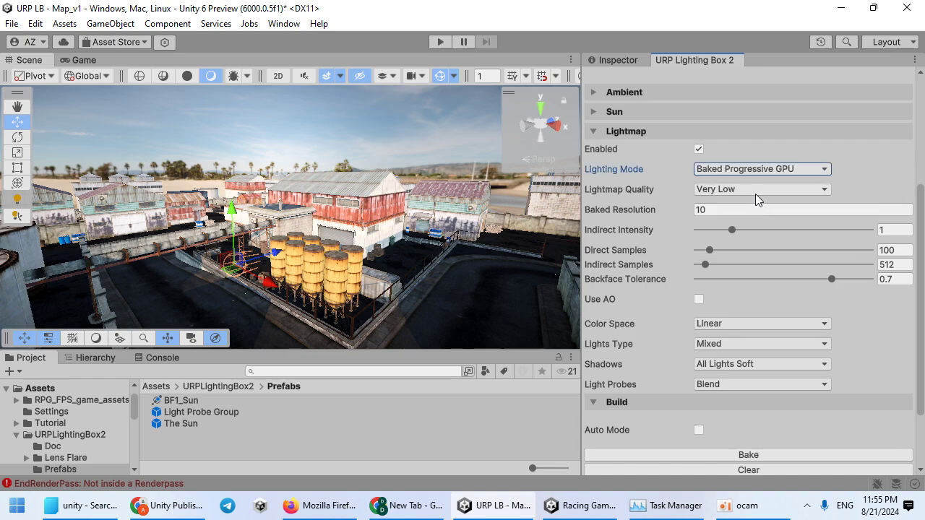
left_click(755, 191)
left_click(742, 254)
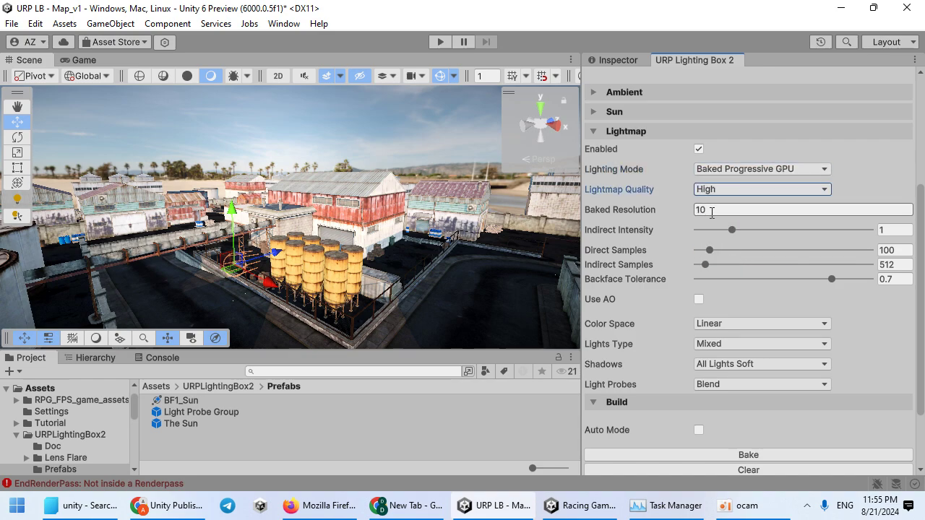
- Display the baked lightmap resolution checkerboard in the scene and examine the texel size close to the ground
left_click(247, 76)
left_click(296, 244)
left_click_drag(354, 286, 340, 296, "alt")
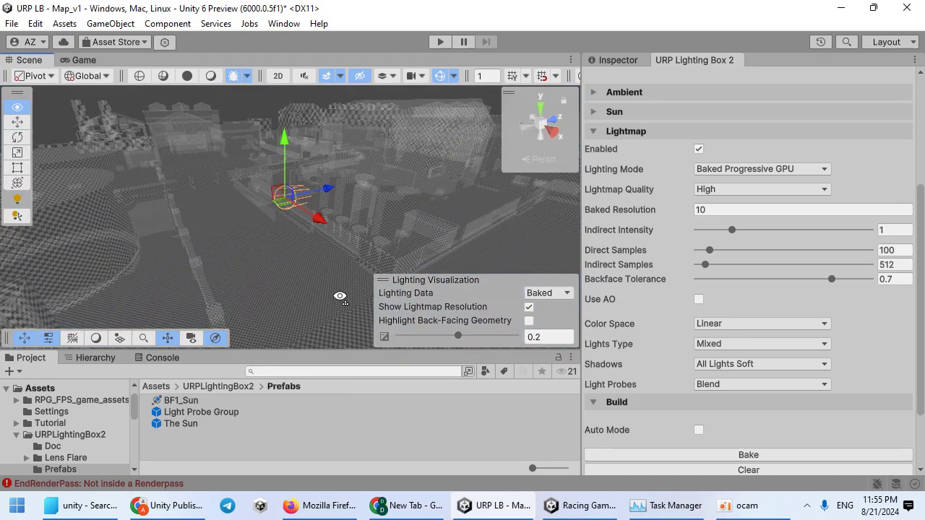
key("w")
right_click_drag(340, 297, 355, 307)
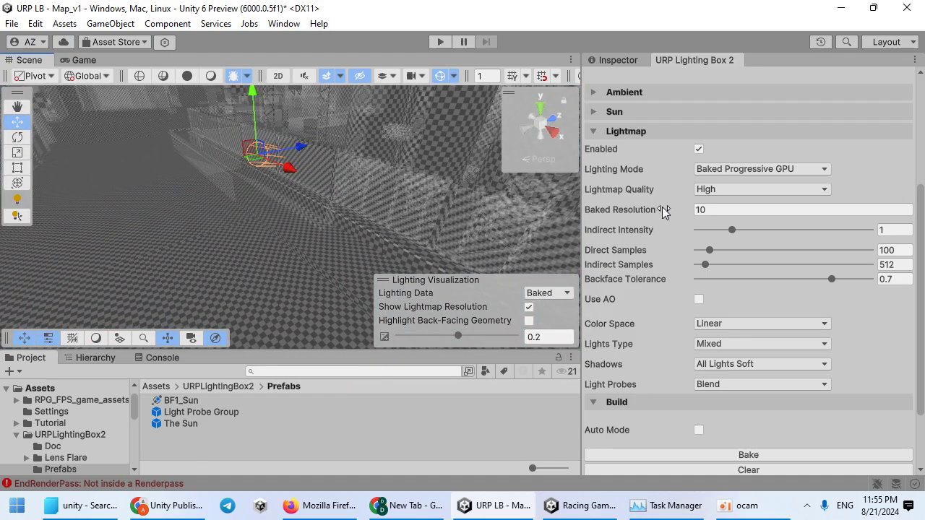
- Set the Baked Resolution to 5 and return the scene to the normal shaded view
left_click_drag(663, 209, 502, 200)
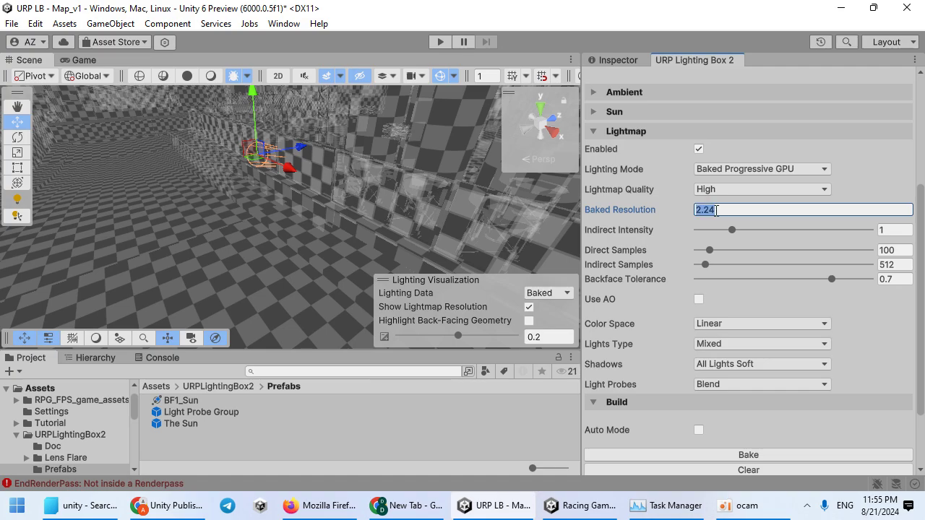
type("5")
key("s")
right_click_drag(375, 209, 429, 185)
left_click(209, 77)
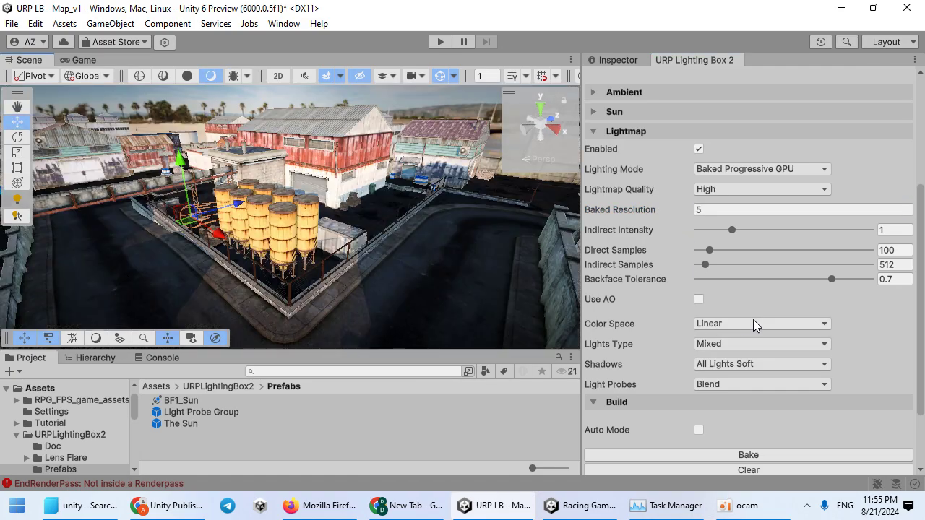
- Set the Lights Type to Baked, bake the lighting and inspect the silos and hangars
left_click(730, 344)
left_click(712, 409)
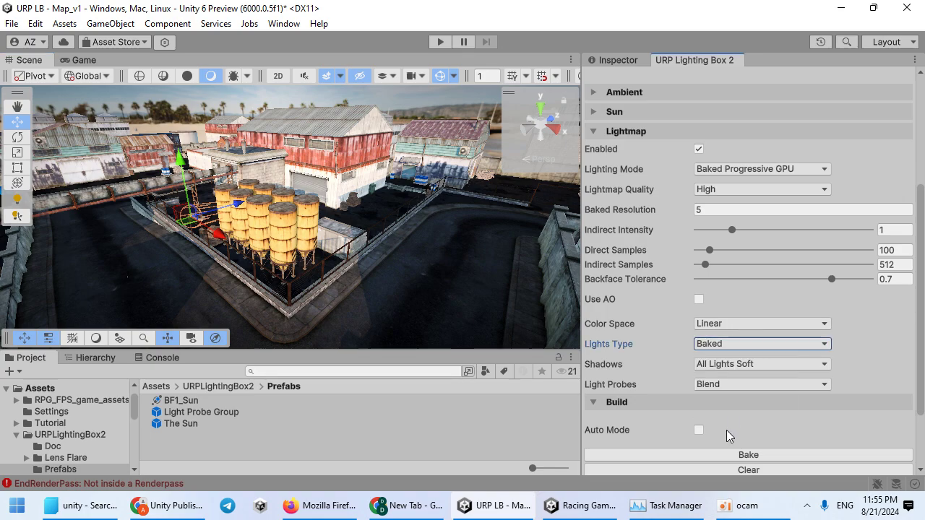
left_click(722, 452)
right_click_drag(342, 273, 311, 246)
key("s")
scroll(312, 251, "up", 1)
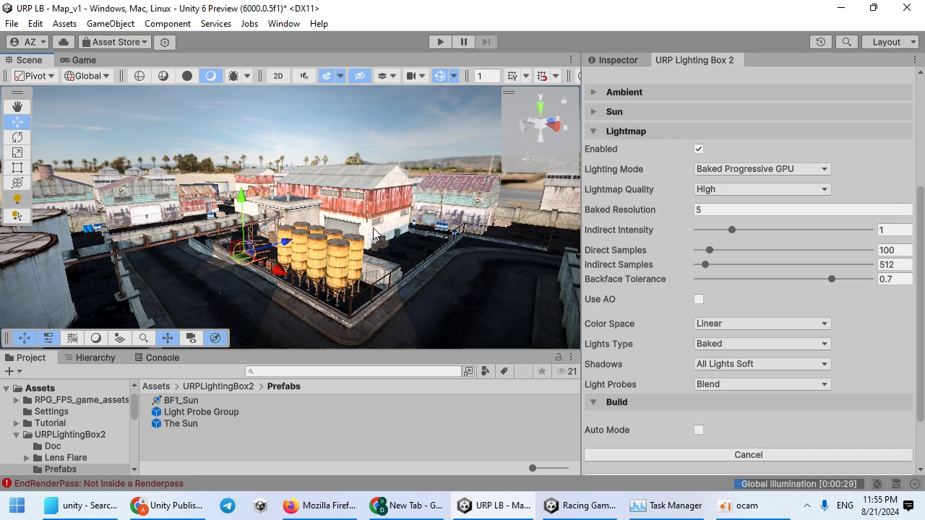
scroll(766, 258, "up", 3)
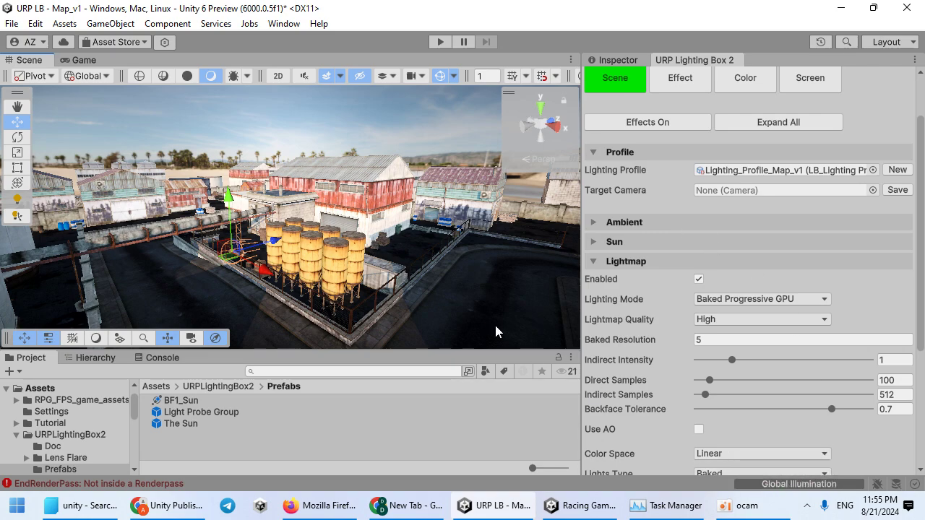
right_click_drag(367, 241, 330, 235)
- Set the lightmap's Indirect Intensity to 2 and start another lighting bake
scroll(803, 295, "down", 4)
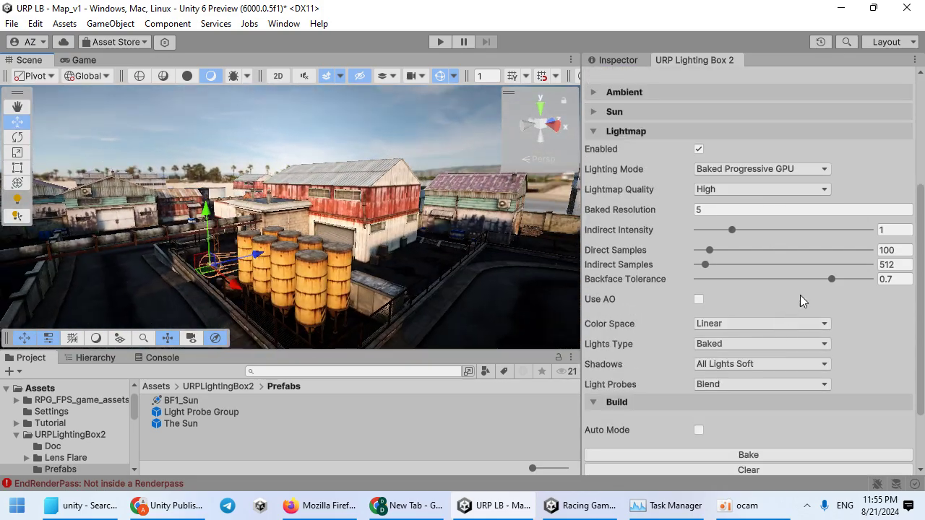
left_click(881, 229)
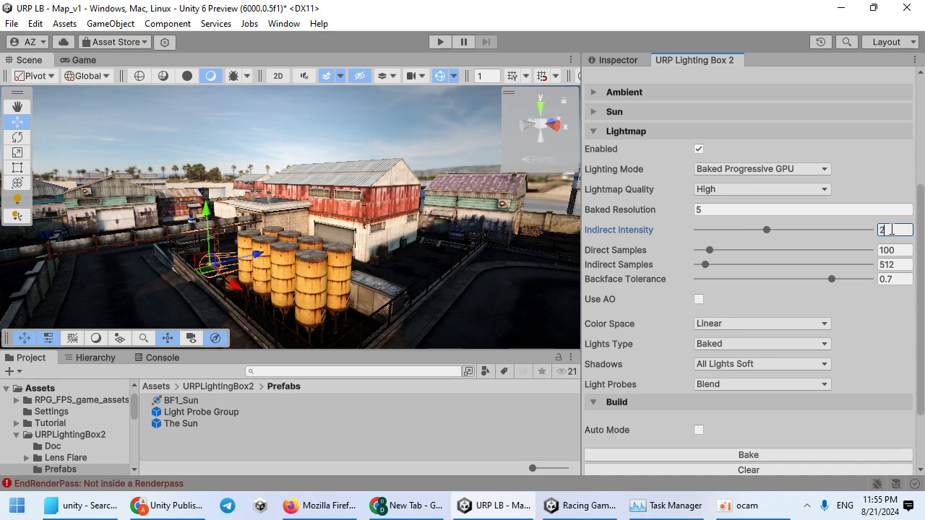
left_click(734, 455)
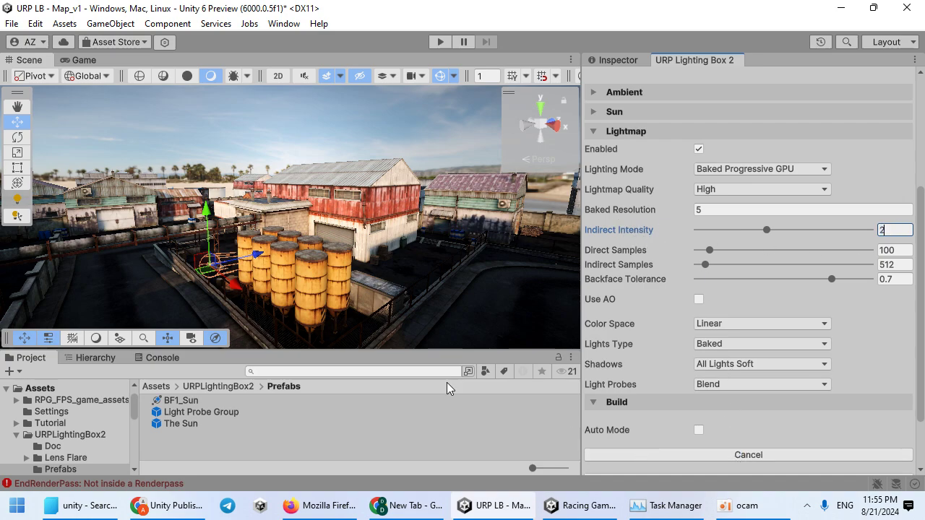
mouse_move(370, 235)
right_mouse_down()
mouse_move(325, 251)
mouse_move(346, 241)
mouse_move(477, 275)
mouse_move(385, 299)
mouse_move(388, 233)
mouse_move(383, 245)
right_mouse_up()
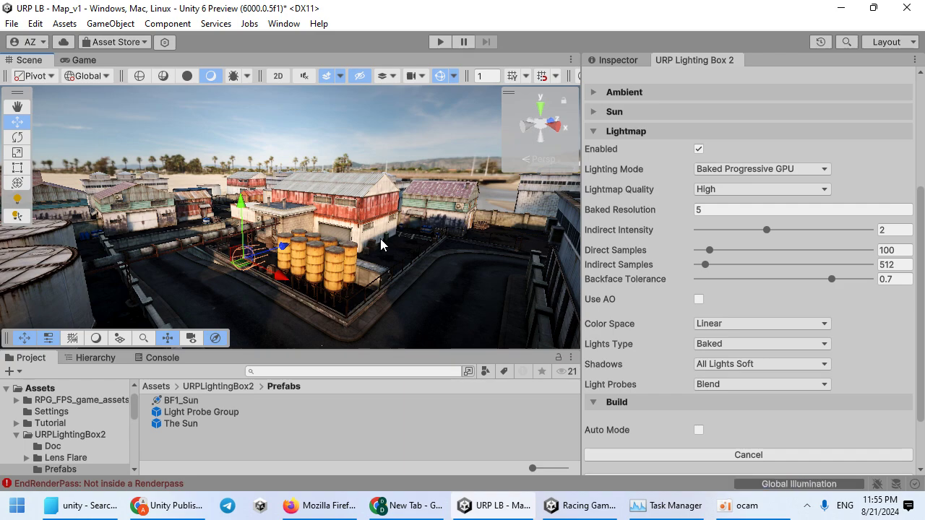
- Enable the Bloom effect and set its Intensity to about 1.09 and its threshold to 0.845
key("w")
mouse_move(352, 242)
right_mouse_down()
mouse_move(355, 262)
mouse_move(318, 265)
mouse_move(187, 248)
mouse_move(196, 211)
mouse_move(432, 190)
mouse_move(433, 207)
mouse_move(372, 264)
mouse_move(357, 266)
mouse_move(361, 231)
right_mouse_up()
scroll(700, 125, "up", 5)
left_click(680, 146)
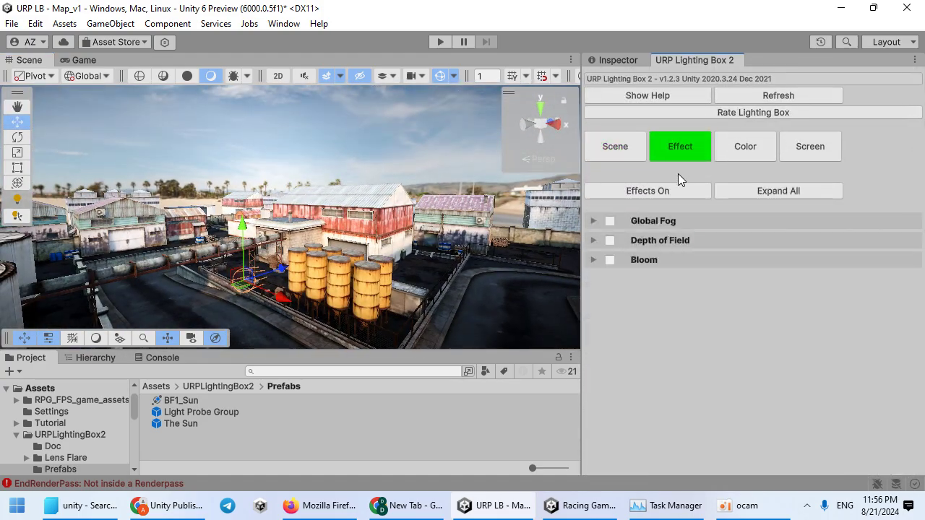
left_click(610, 261)
left_click(628, 260)
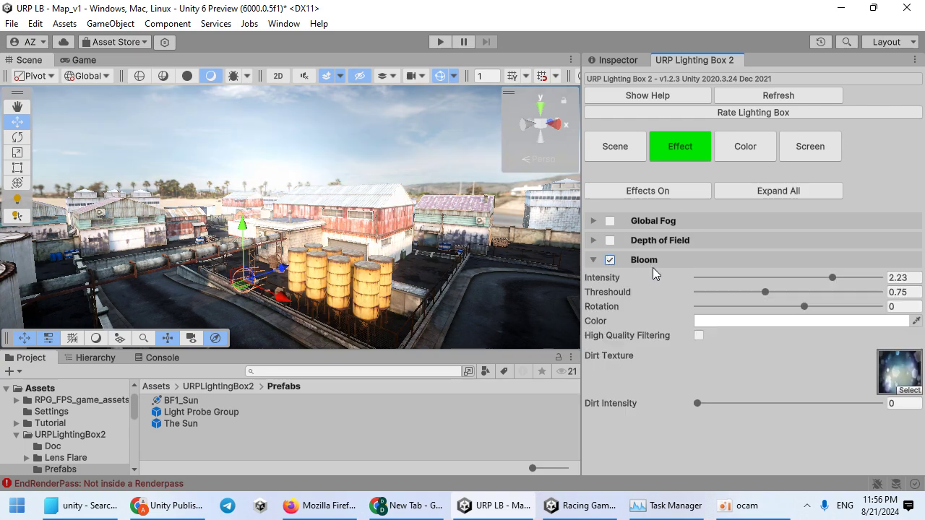
left_click_drag(720, 278, 773, 293)
left_click(756, 278)
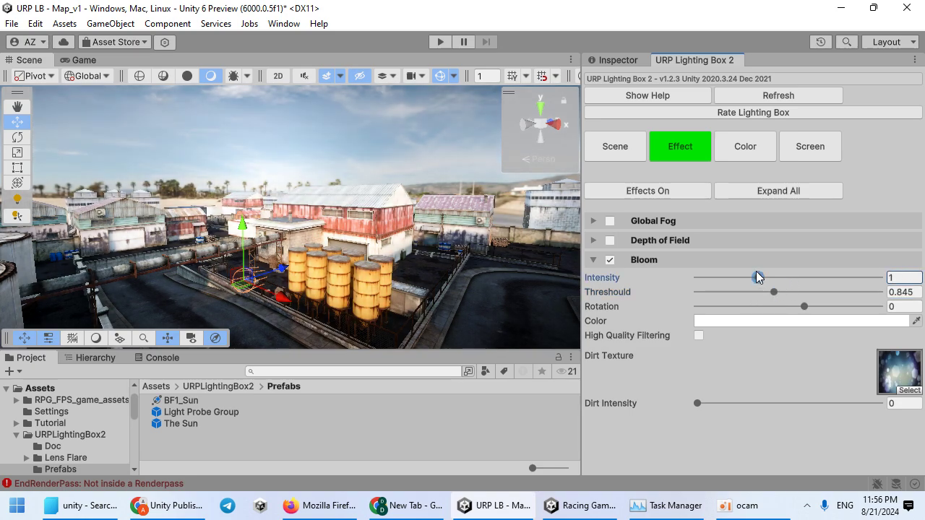
- Enable Global Fog, sample a pale blue-grey as its color and set its Density to about 0.0115
left_click(610, 221)
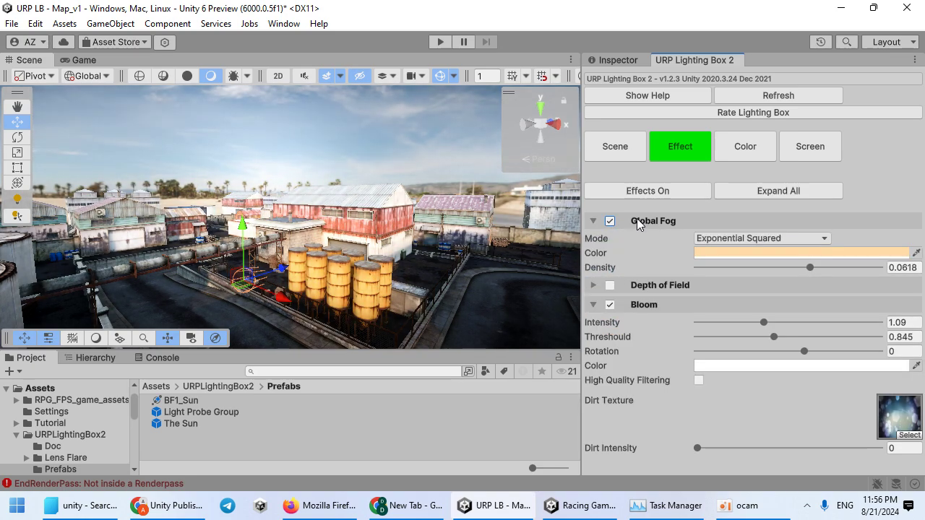
left_click_drag(801, 270, 782, 267)
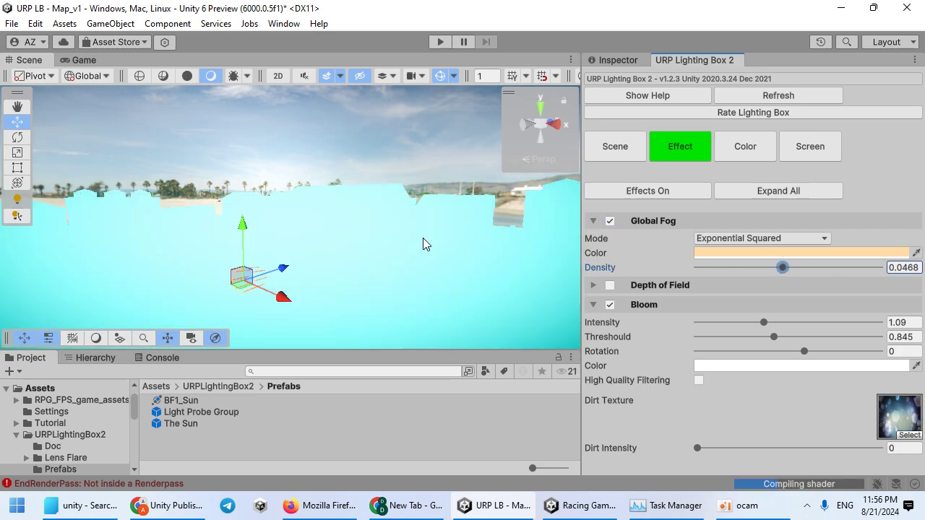
right_click_drag(382, 230, 402, 237)
left_click_drag(781, 267, 726, 264)
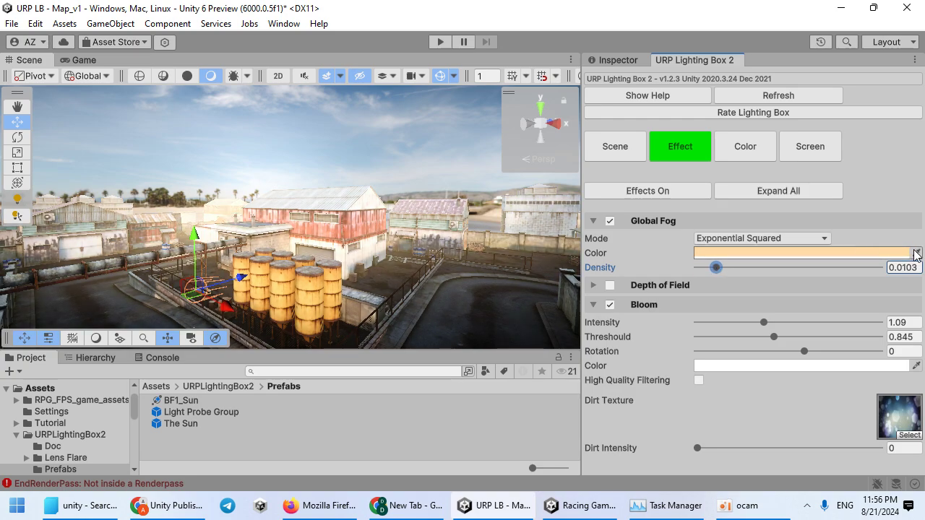
left_click(916, 253)
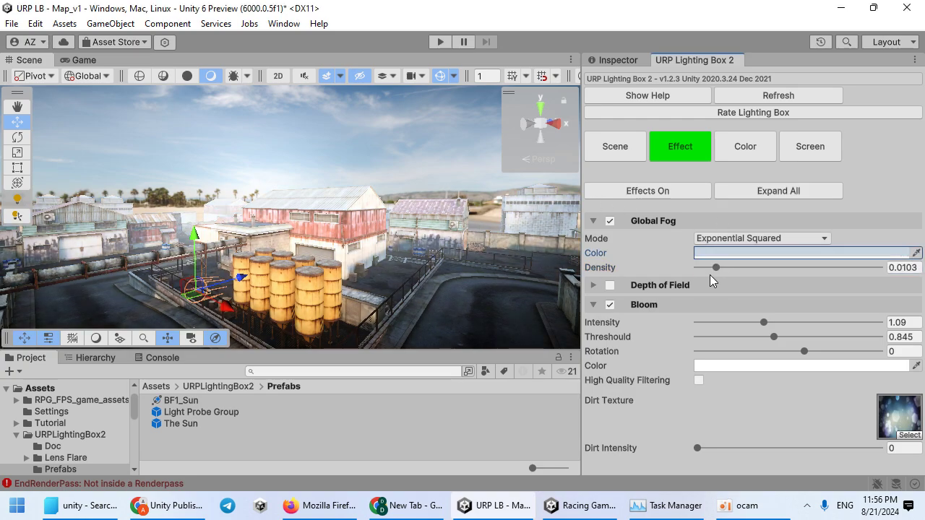
mouse_move(714, 267)
left_mouse_down()
mouse_move(727, 268)
mouse_move(718, 266)
left_mouse_up()
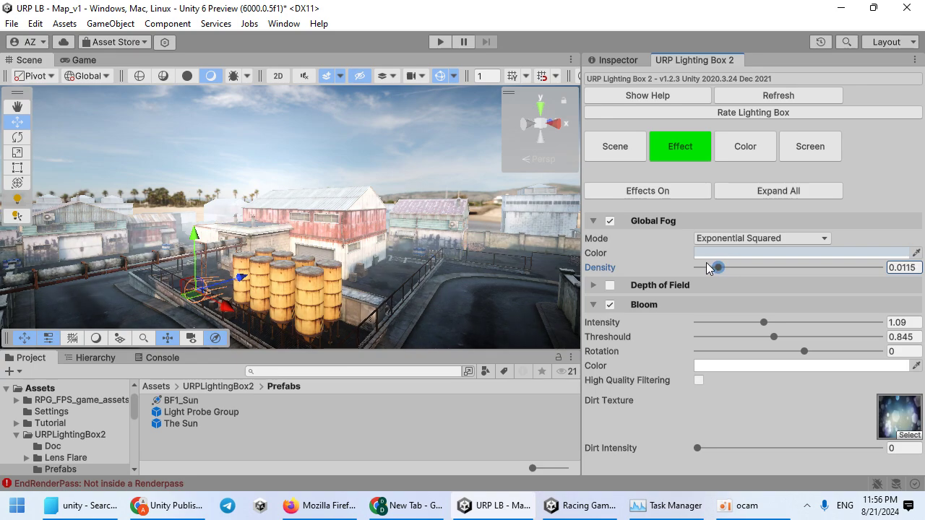
- Set the Vignette Intensity to about 0.284 in the screen effects
left_click(746, 147)
left_click(810, 147)
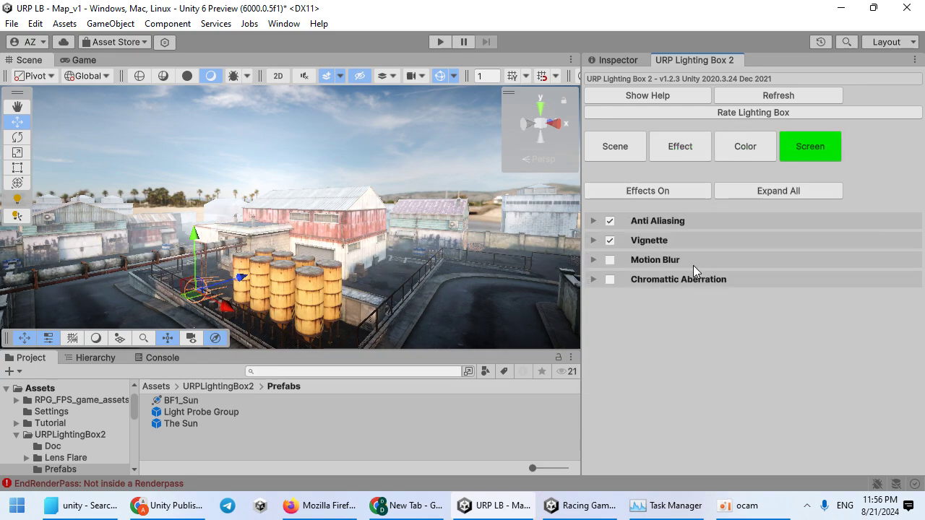
left_click(693, 262)
left_click(683, 239)
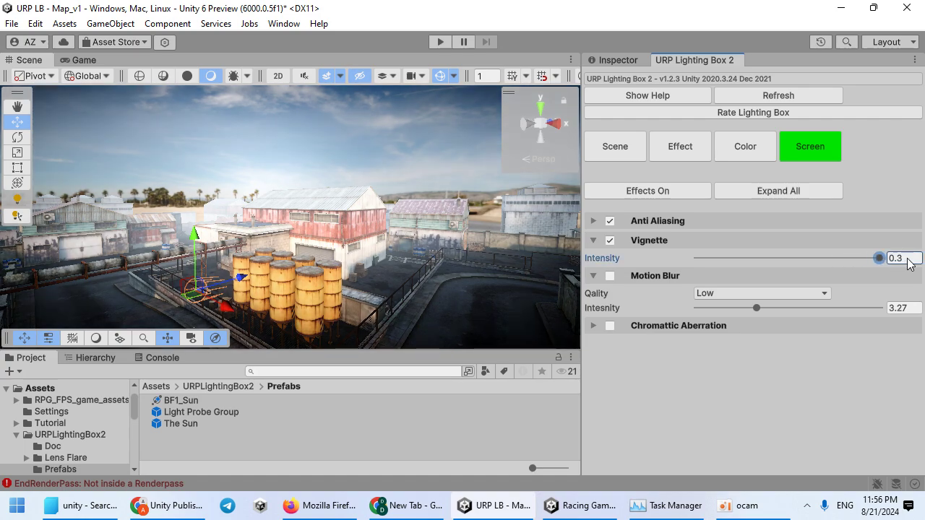
left_click_drag(908, 263, 875, 258)
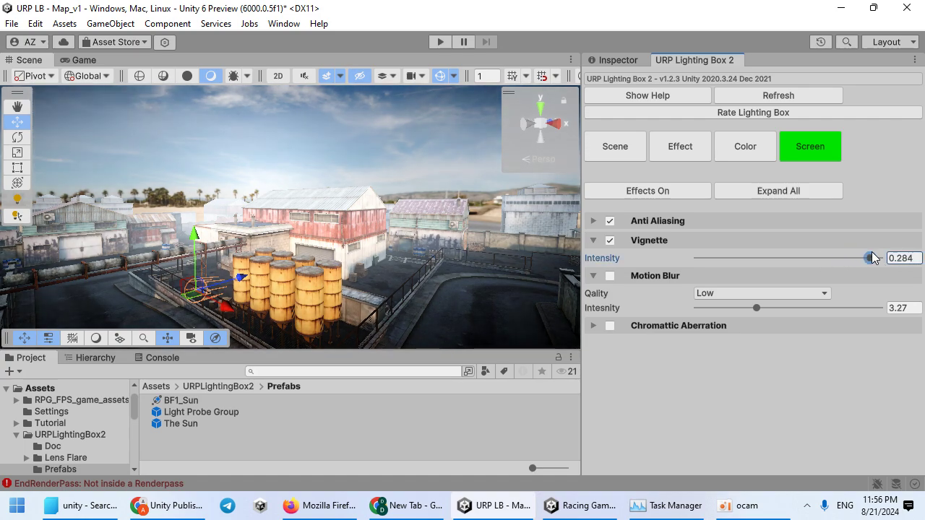
- Adjust the Color Grading to Gamma 0.069, Contrast 0.372 and Exposure 0.56
left_click(747, 148)
mouse_move(789, 351)
left_mouse_down()
mouse_move(845, 351)
mouse_move(790, 352)
left_mouse_up()
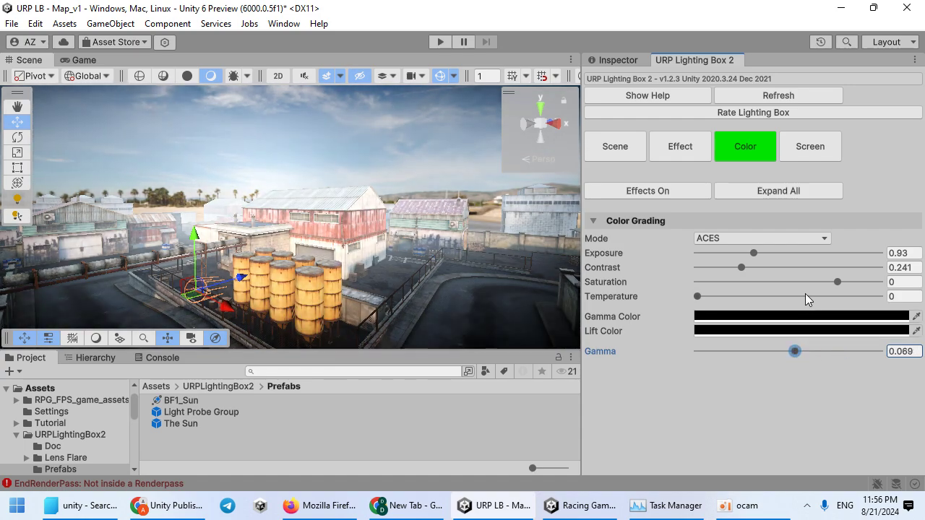
mouse_move(742, 267)
left_mouse_down()
mouse_move(812, 268)
mouse_move(723, 267)
mouse_move(765, 268)
mouse_move(695, 254)
mouse_move(731, 253)
left_mouse_up()
key("w")
mouse_move(418, 233)
right_mouse_down()
mouse_move(383, 220)
mouse_move(272, 254)
mouse_move(285, 262)
mouse_move(559, 167)
mouse_move(10, 234)
mouse_move(417, 233)
mouse_move(87, 185)
mouse_move(247, 303)
mouse_move(363, 258)
mouse_move(354, 250)
mouse_move(369, 239)
mouse_move(404, 245)
right_mouse_up()
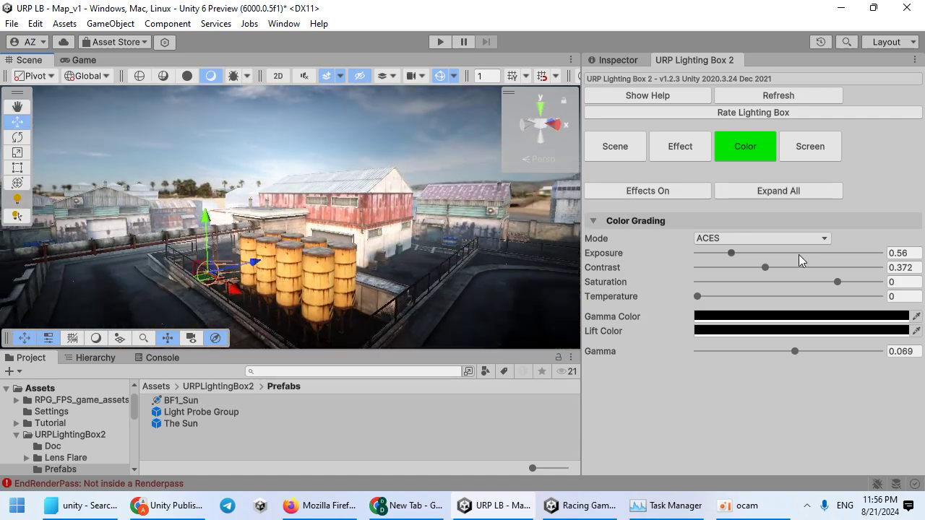
- Locate the HDRI_Default skybox material from the Ambient settings and open its properties
left_click(637, 156)
scroll(688, 295, "down", 3)
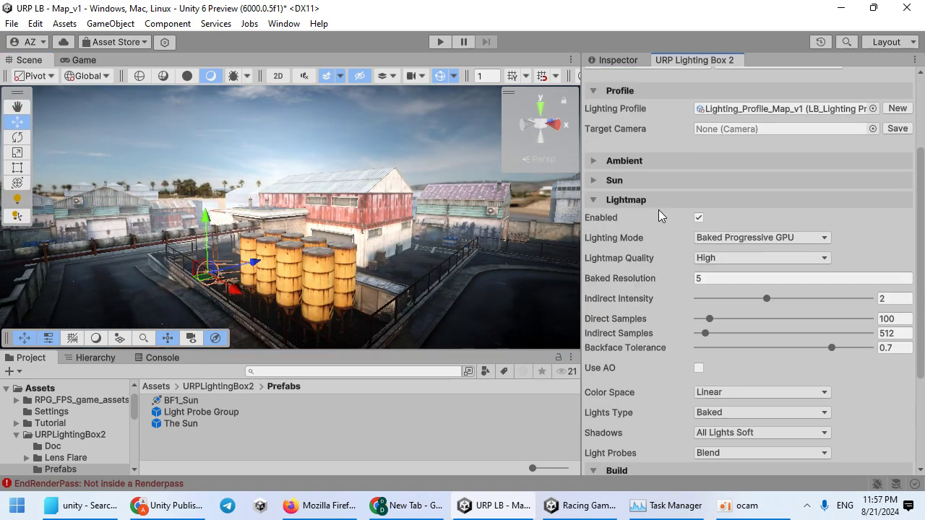
left_click(647, 162)
left_click(750, 198)
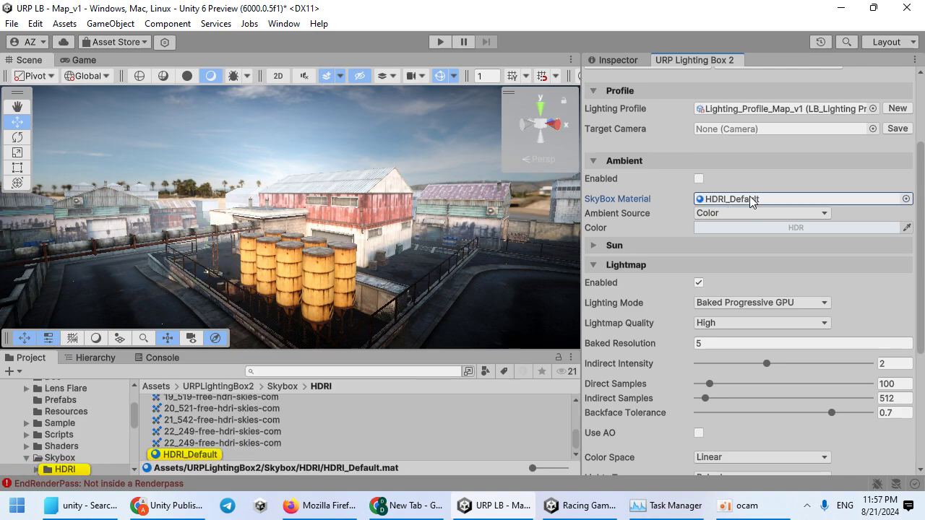
left_click(621, 62)
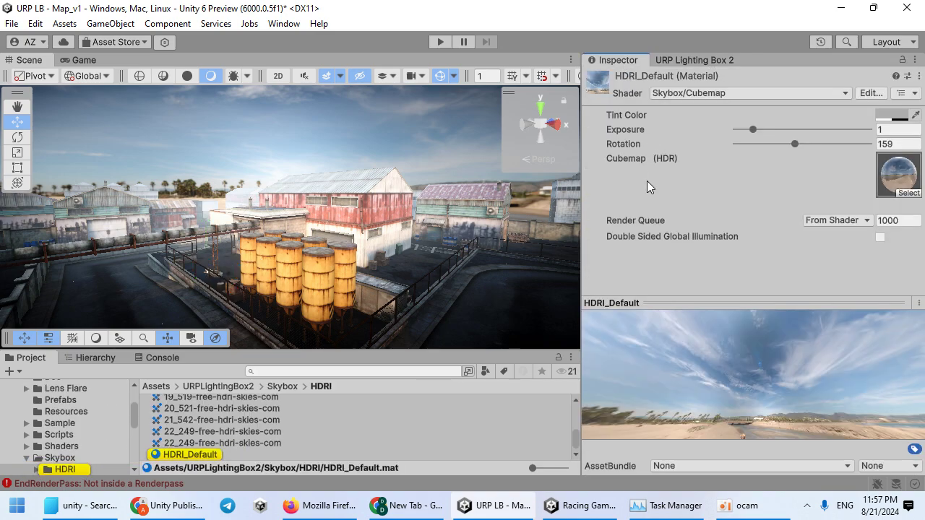
- Select The Sun (1) in the scene and raise its Sun Intensity Multiplier in the day-night cycle script
left_click(108, 358)
scroll(120, 449, "down", 5)
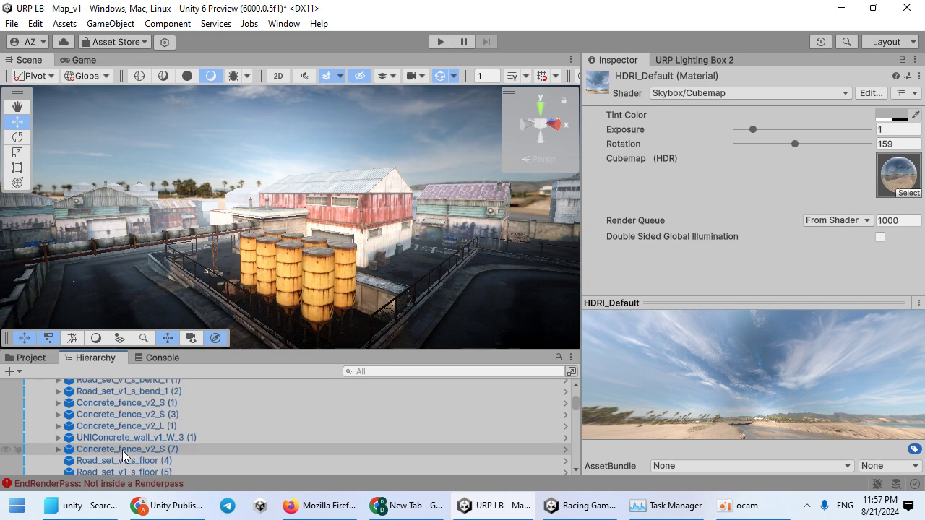
scroll(382, 423, "up", 5)
left_click(49, 409)
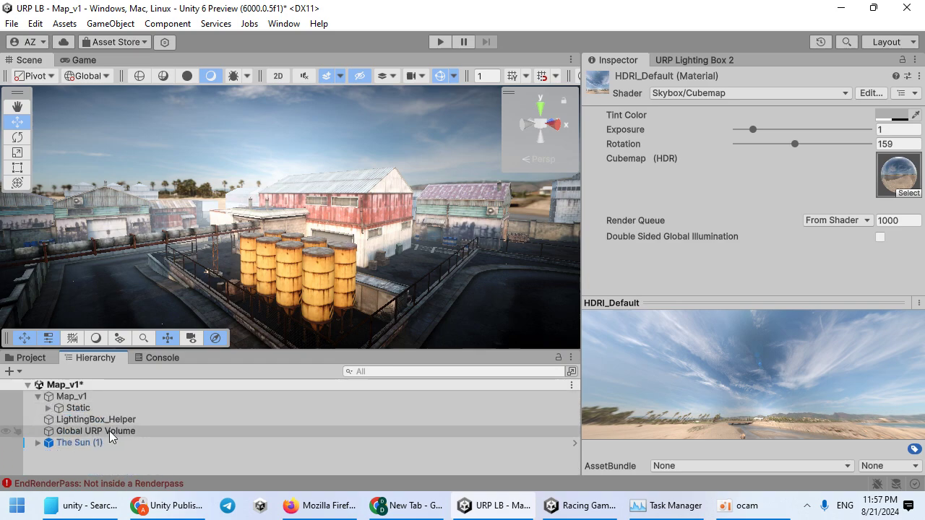
left_click(79, 442)
left_click(681, 61)
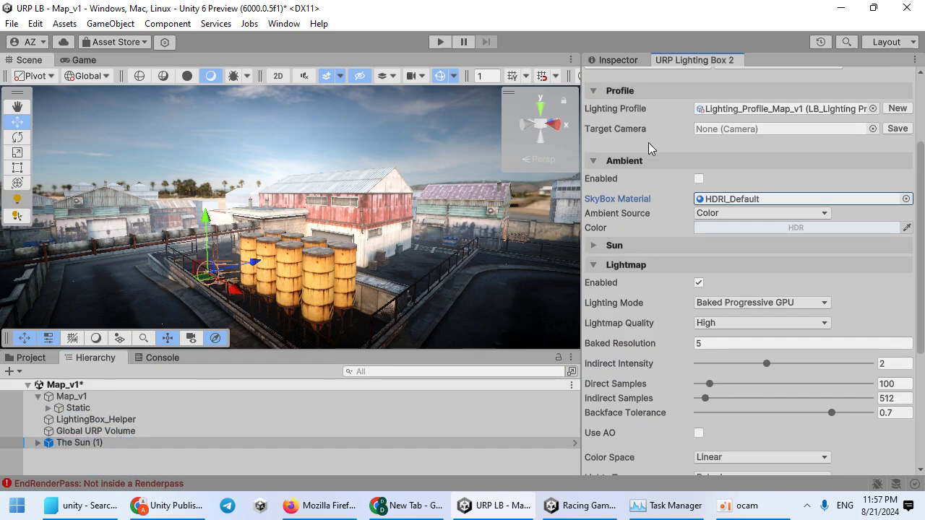
left_click(619, 60)
scroll(769, 319, "down", 3)
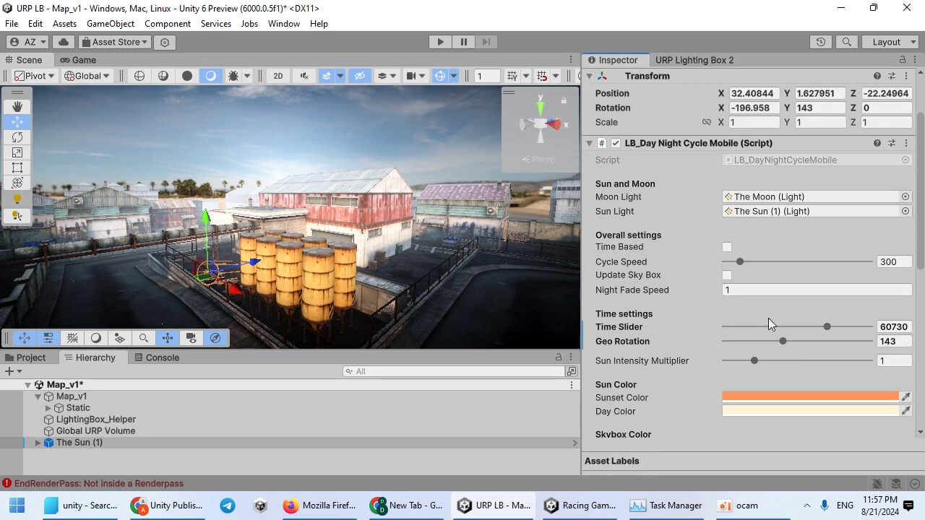
left_click_drag(754, 361, 777, 362)
- Start a new lighting bake with the current lightmap settings
left_click(694, 60)
scroll(766, 362, "down", 2)
left_click(757, 360)
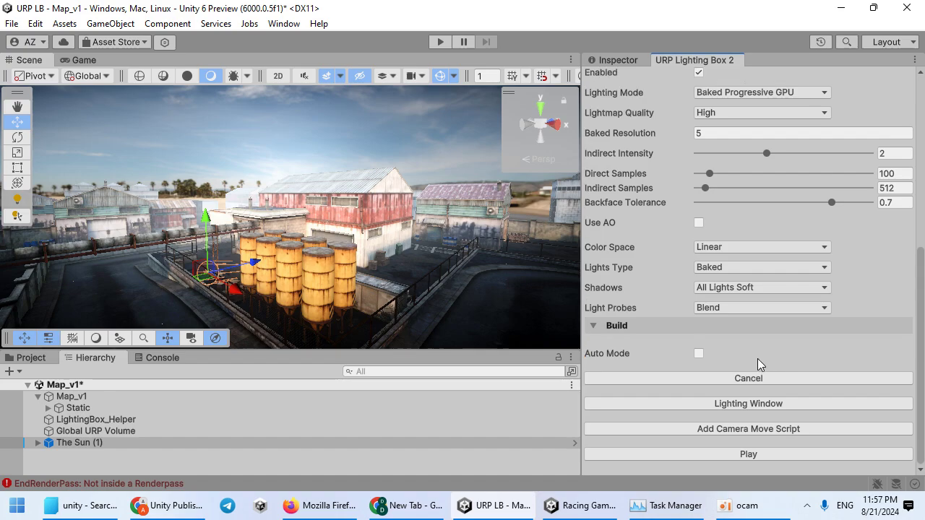
left_click(741, 505)
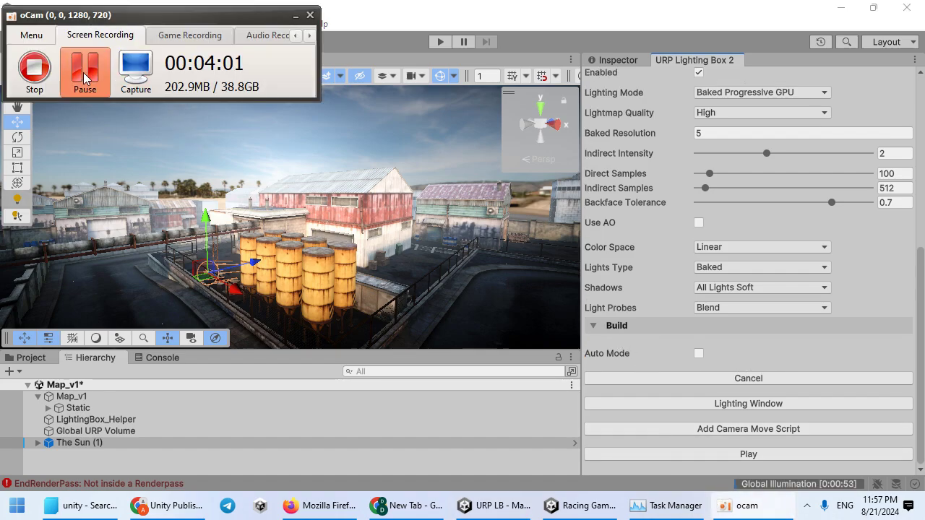
left_click(84, 78)
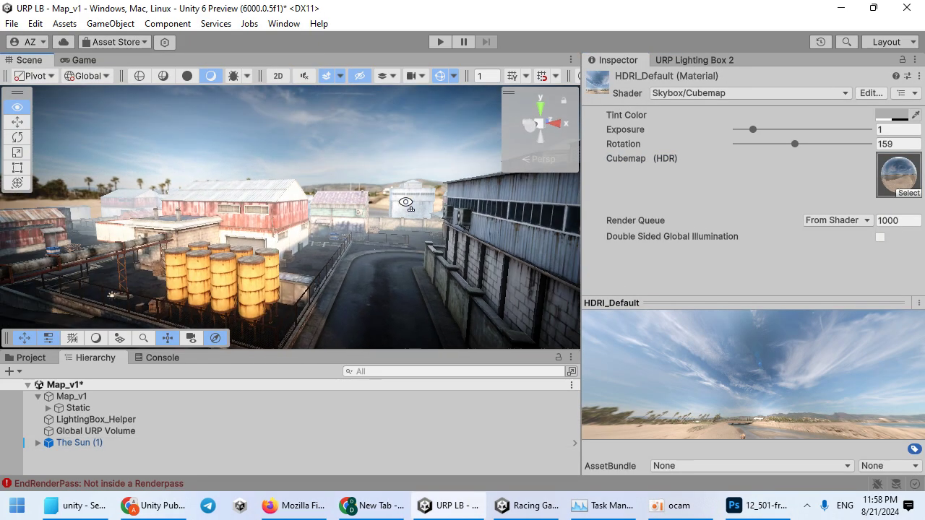
- Switch to Photoshop and place a horizontal guide along the horizon of 12_501-free-hdri-skies-com.hdr
left_click_drag(405, 202, 266, 261, "alt")
key("w")
right_click_drag(266, 261, 322, 202)
left_click(755, 505)
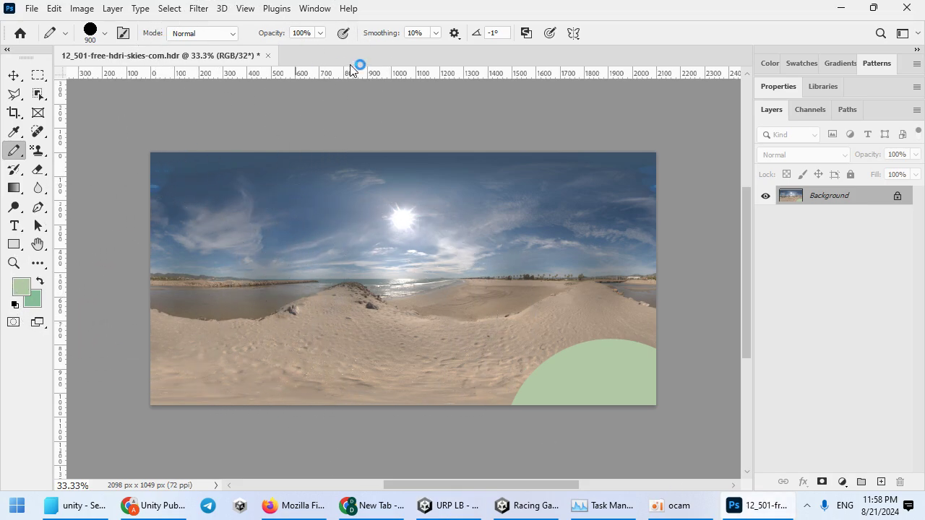
mouse_move(355, 70)
left_mouse_down()
mouse_move(413, 148)
mouse_move(452, 279)
left_mouse_up()
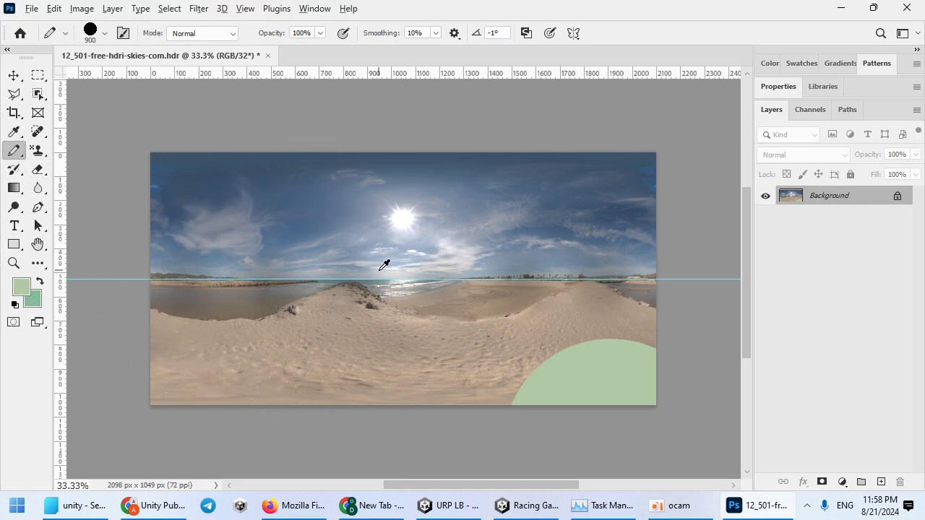
- Sample a pale grey from the sky just above the sea as foreground color and undo the trial Pencil stroke
left_click(390, 267, "alt")
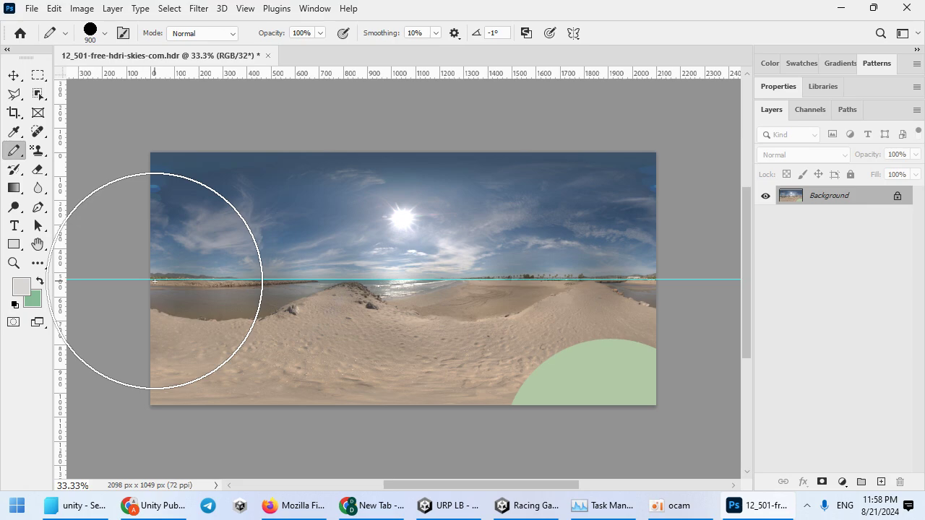
left_click_drag(161, 273, 217, 283)
key("ctrl+z")
- Choose the soft Smudge brush preset, enlarge it to 125 px and smear the distant shoreline on the left part of the horizon
left_click(104, 34)
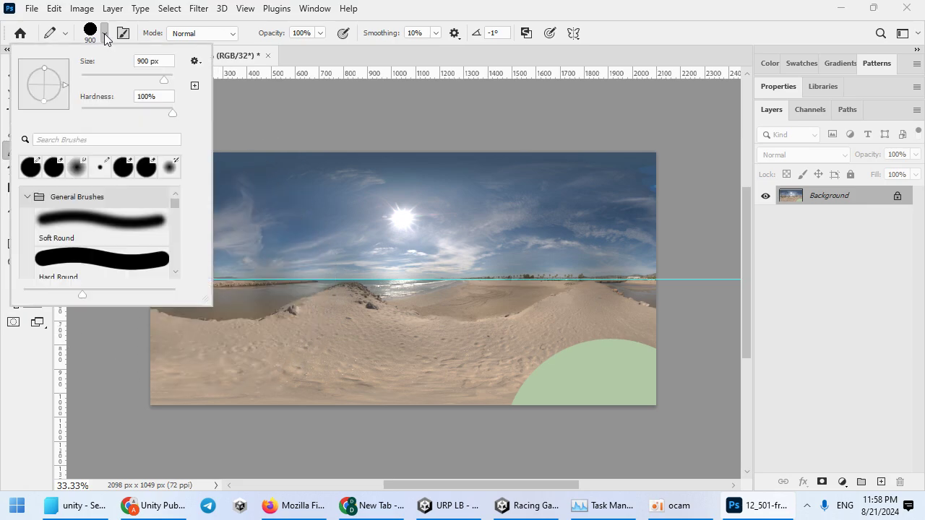
left_click(78, 171)
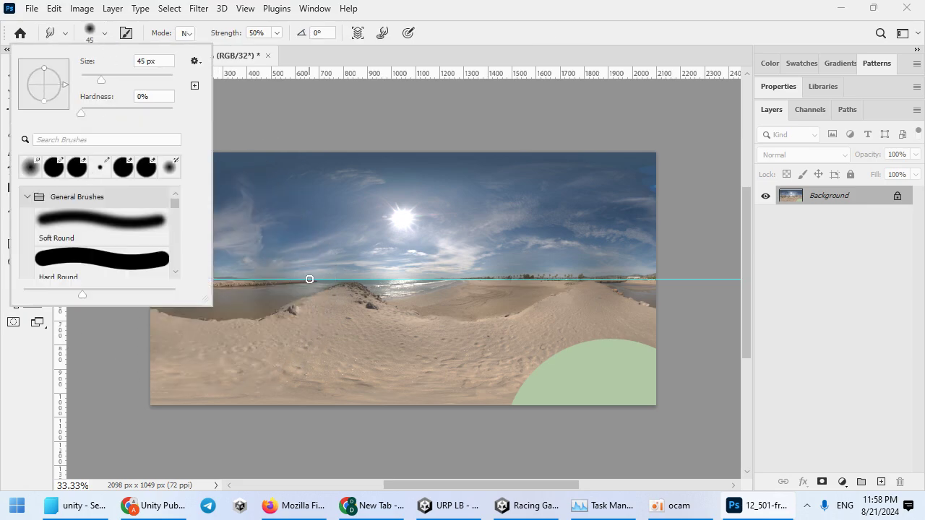
key("Escape")
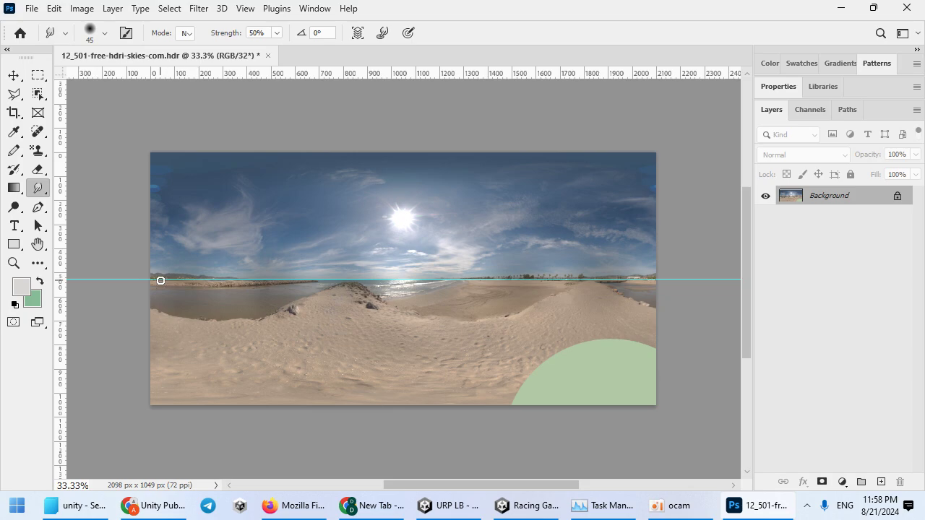
key("bracketleft")
key("bracketleft")
key("bracketleft")
key("bracketright")
key("bracketright")
key("bracketright")
key("bracketright")
key("bracketright")
key("bracketright")
key("bracketright")
key("bracketright")
key("bracketright")
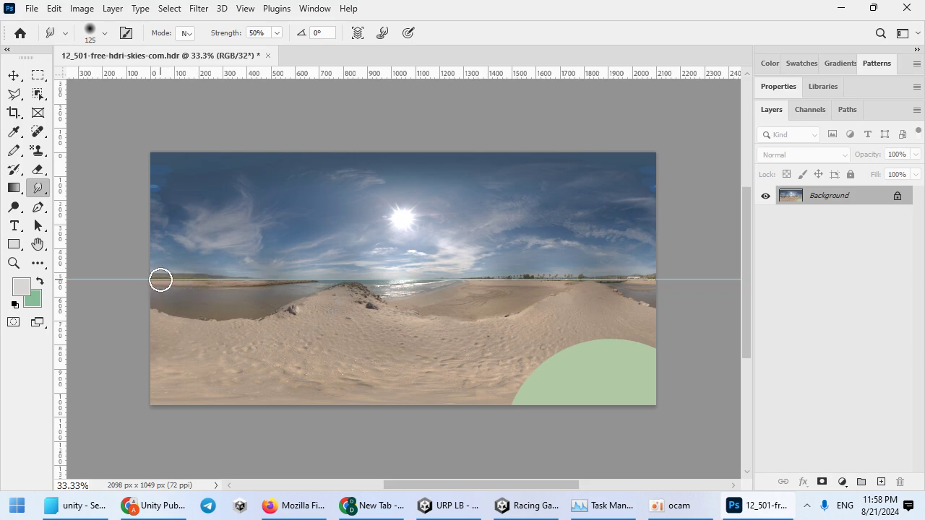
left_click(105, 33)
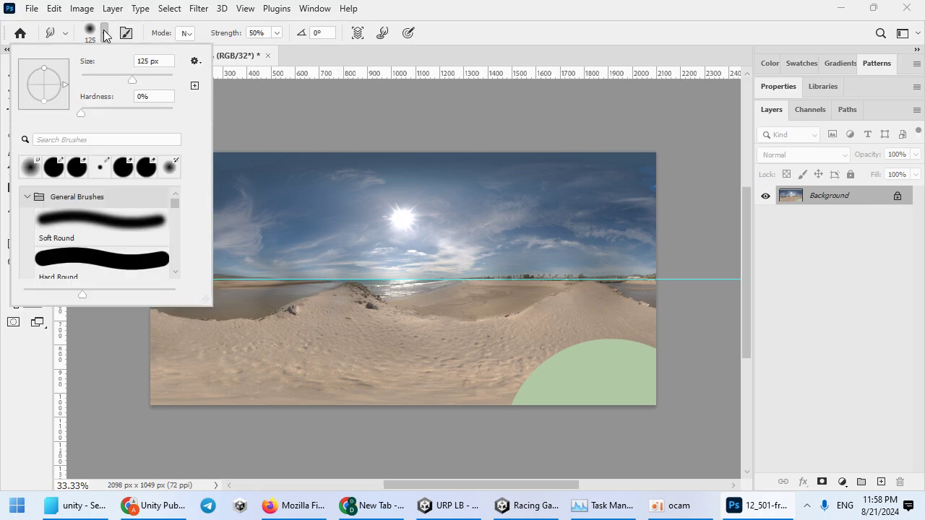
left_click(289, 293)
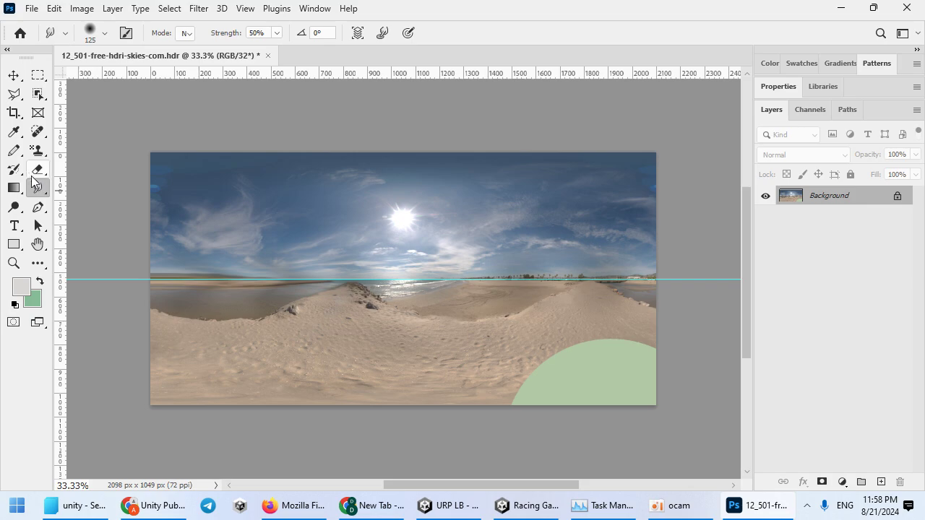
- Return to the Pencil tool, reduce its size to 800 px and choose the Soft Round brush with 0% hardness
left_click(14, 153)
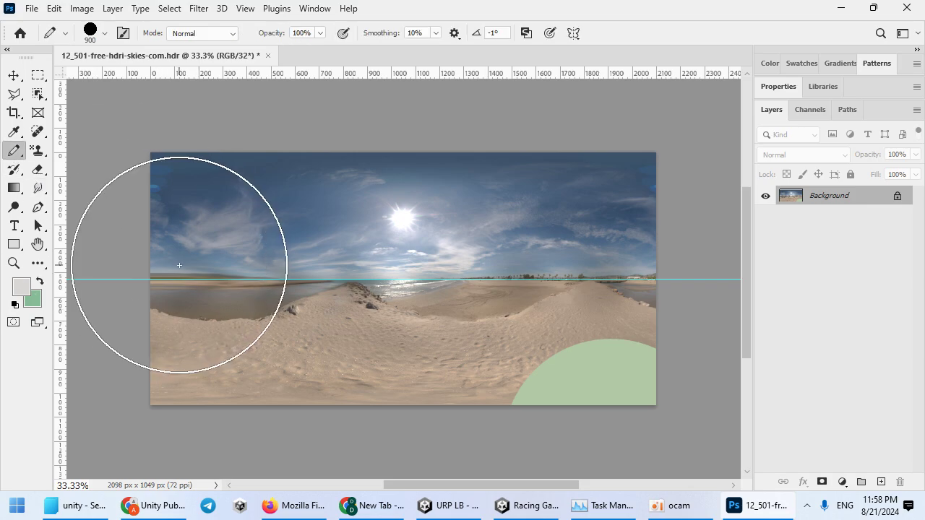
key("bracketleft")
left_click(104, 34)
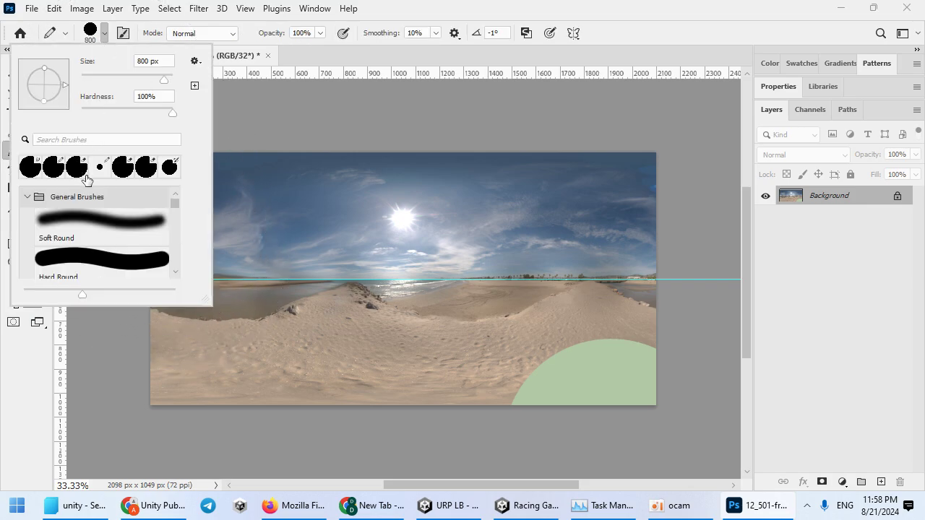
left_click(109, 230)
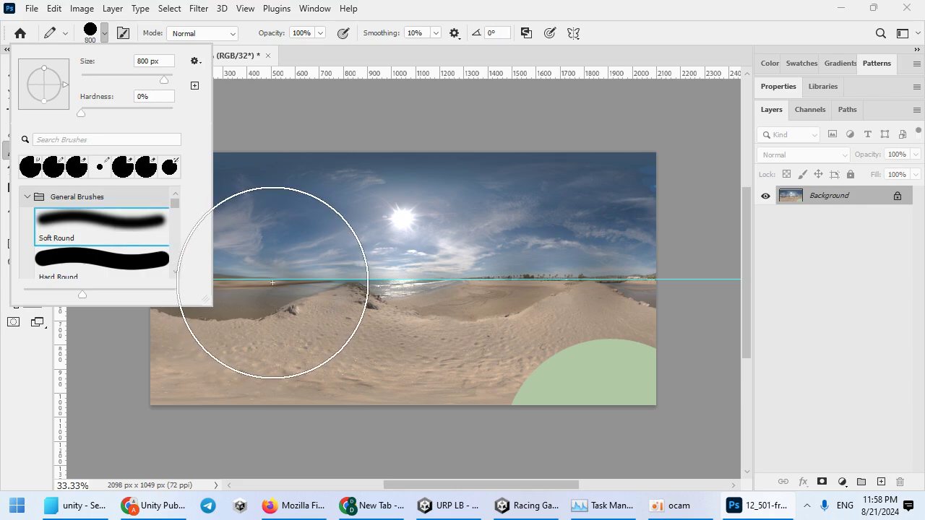
- Choose the Soft Round Pressure Size brush for the Pencil and sample a muted blue from the sky as foreground color
left_click(289, 273)
left_click(279, 254, "alt")
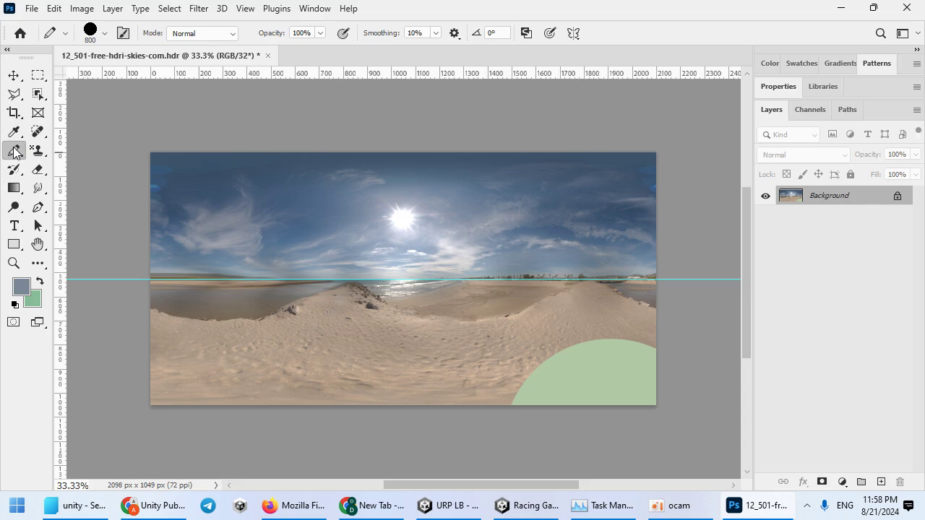
left_click(104, 33)
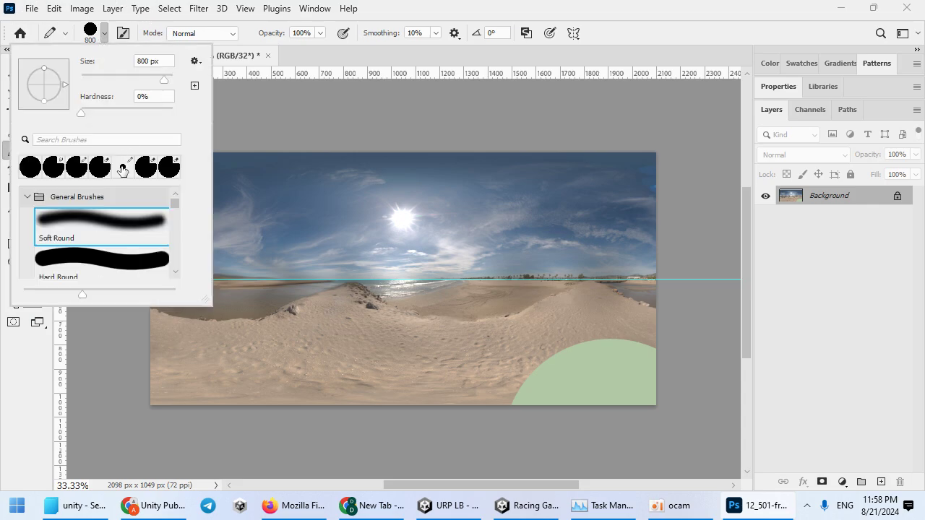
scroll(116, 231, "down", 3)
left_click(110, 224)
left_click(363, 247)
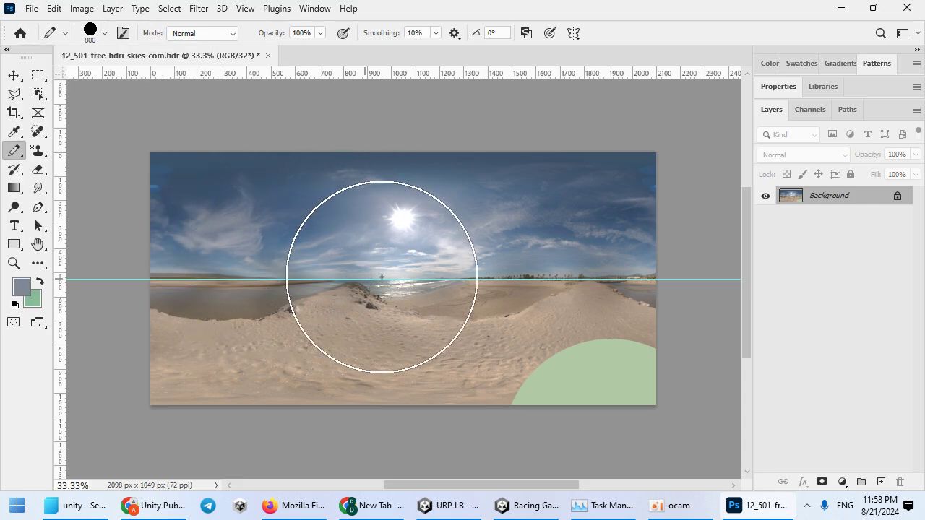
left_click(287, 237, "alt")
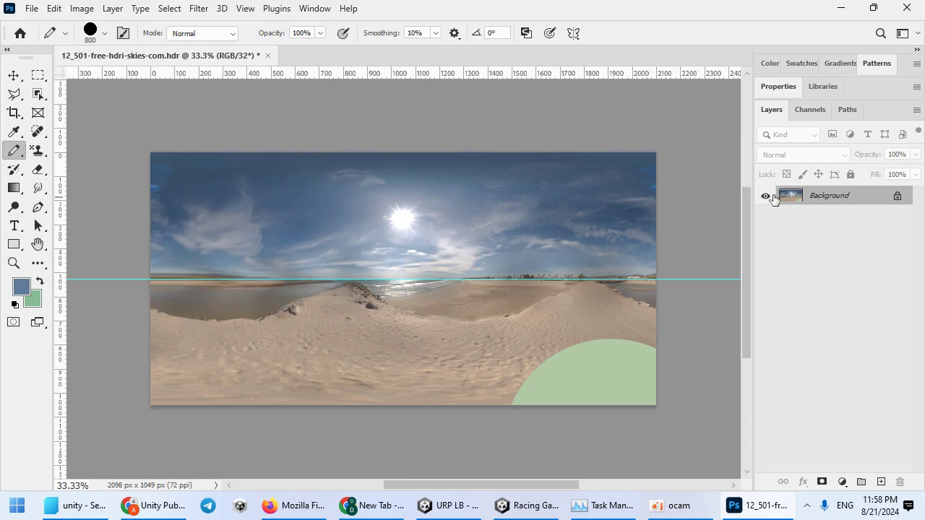
- Reduce the Pencil tool's brush size to 37 px
left_click(104, 32)
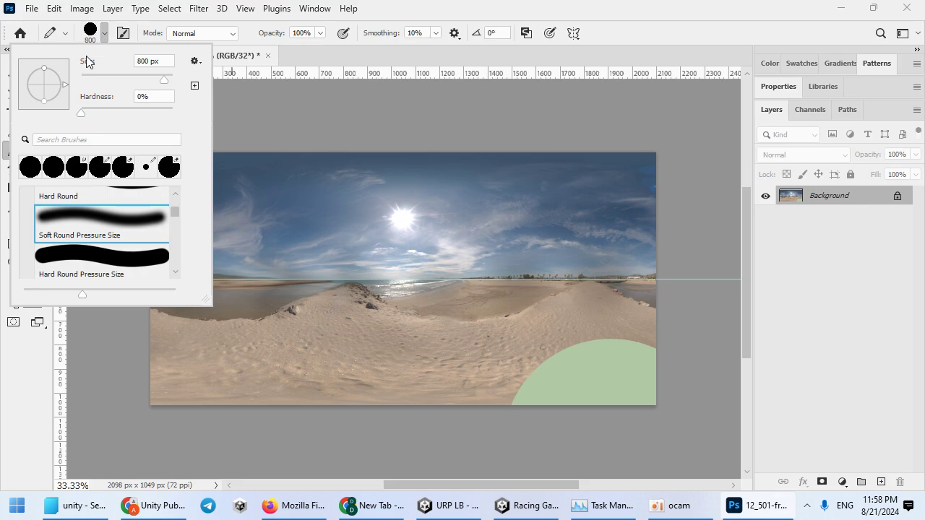
scroll(93, 173, "up", 3)
left_click_drag(97, 75, 98, 75)
left_click(340, 334)
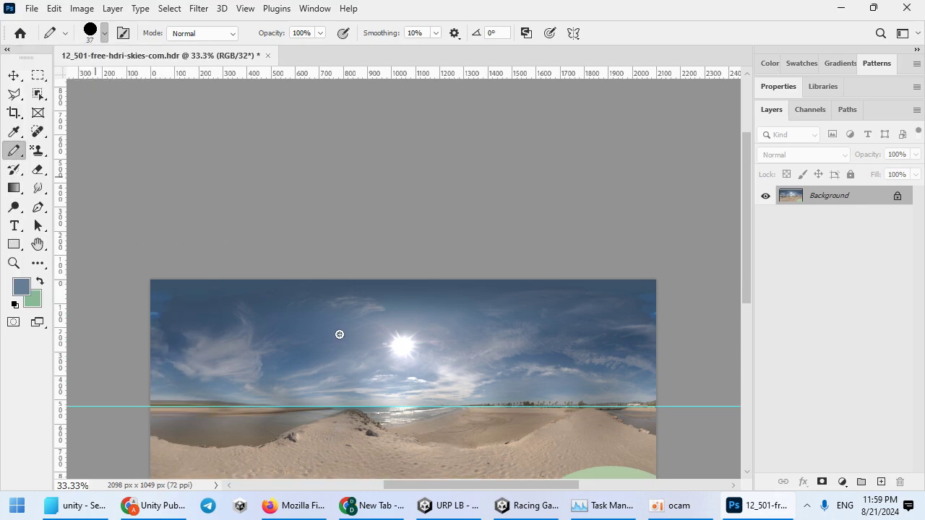
- Switch to the Brush tool and undo a trial blue dab over the sky
right_click(13, 150)
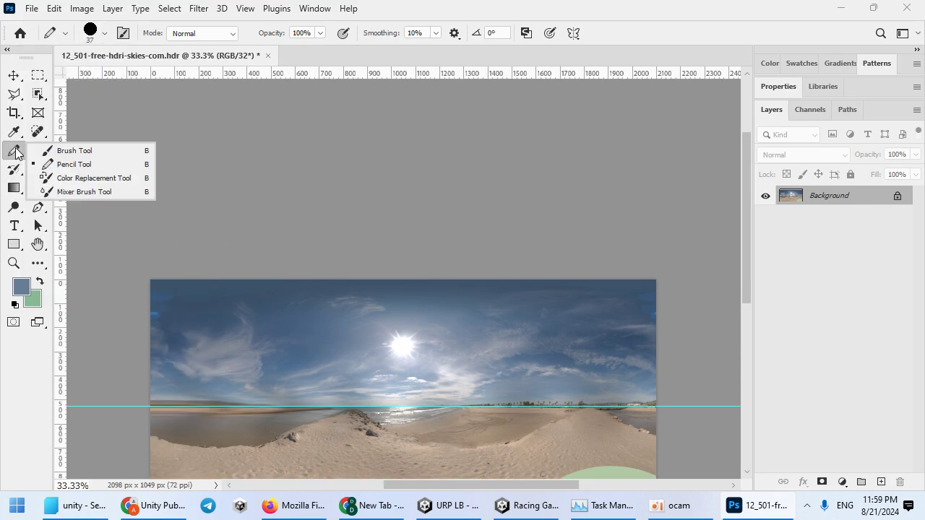
left_click(107, 153)
left_click(295, 361)
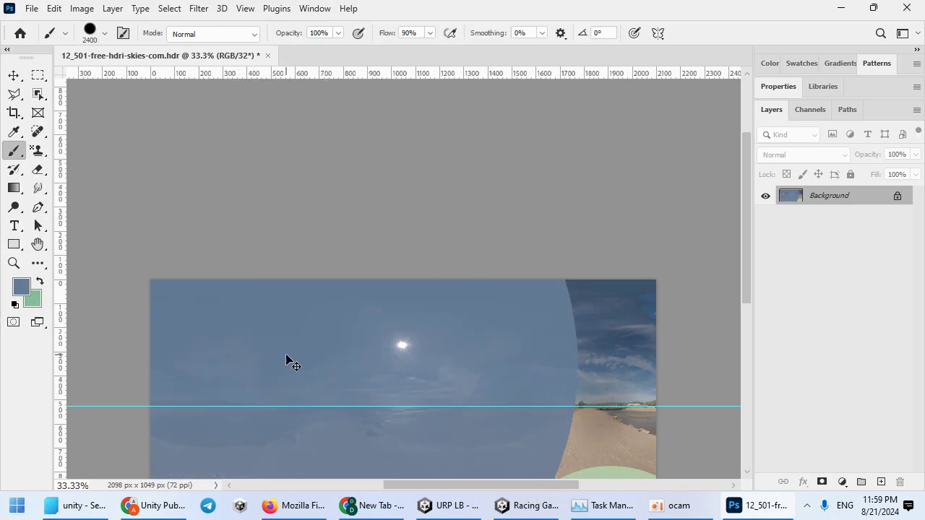
key("ctrl+z")
- Choose a recently used soft-edged round brush of 2400 px and undo the trial dab made with it
left_click(104, 32)
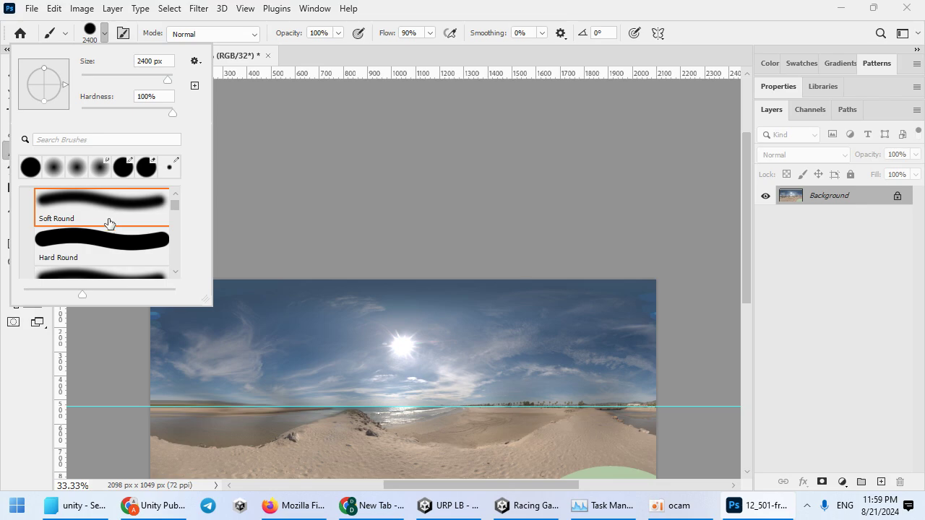
scroll(91, 231, "up", 1)
left_click(62, 173)
left_click(253, 321)
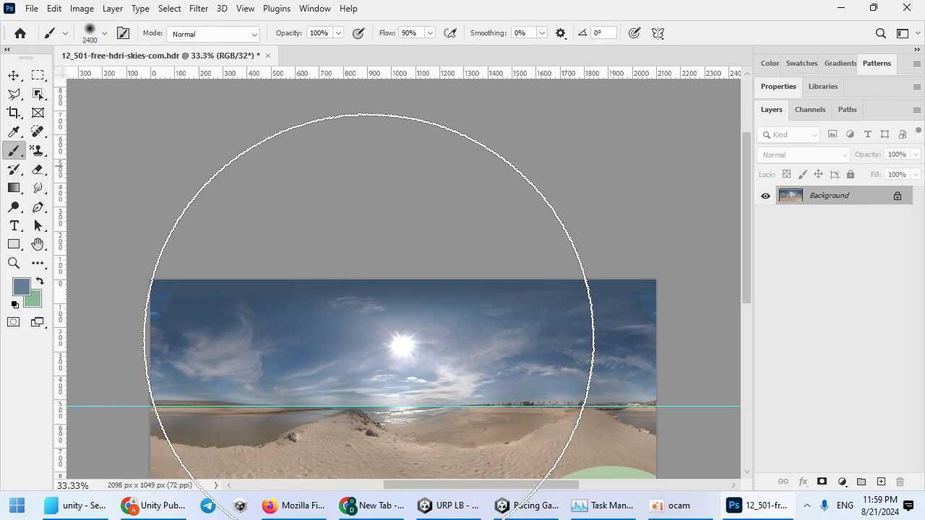
left_click(349, 349)
key("ctrl+z")
- Reduce the brush to 250 px and paint a blue band across the full image width over the horizon and water
scroll(248, 352, "down", 7, "alt")
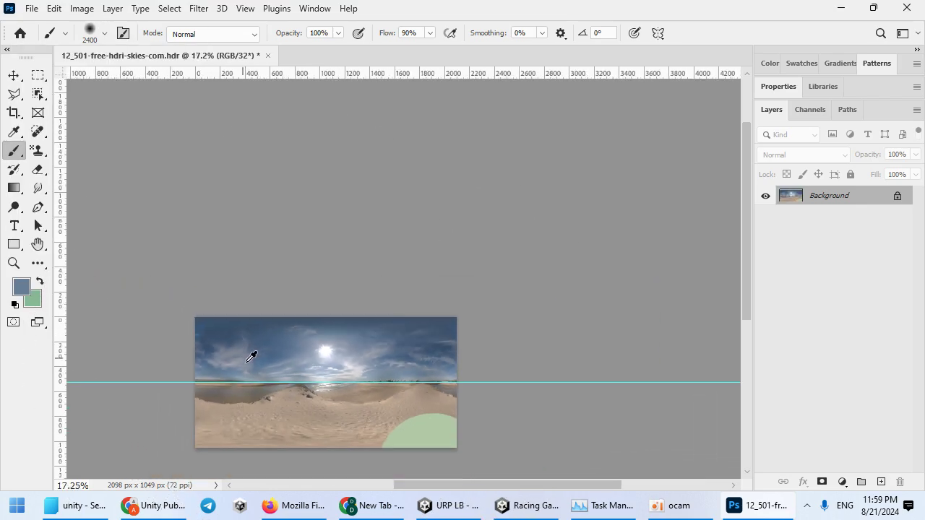
scroll(217, 392, "up", 10, "alt")
scroll(223, 351, "down", 4, "alt")
scroll(223, 351, "down", 3, "alt")
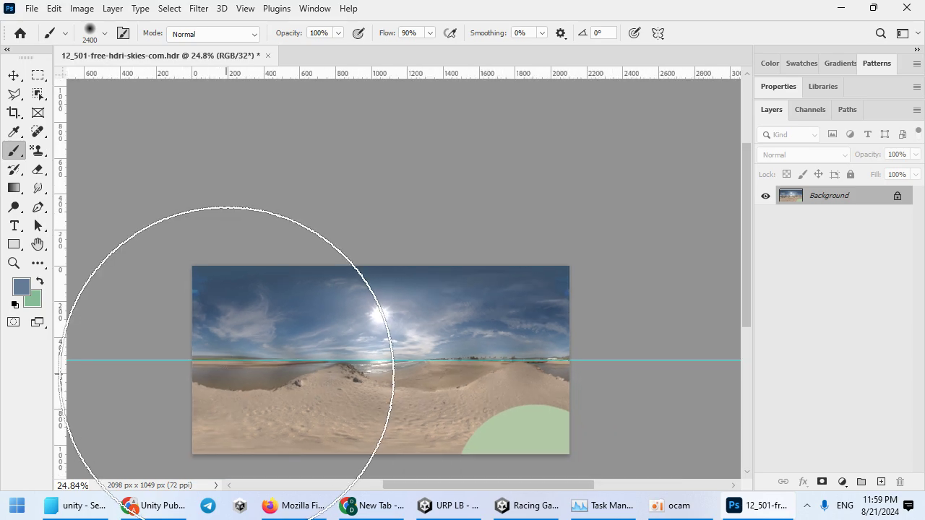
key("bracketleft")
key("bracketleft")
key("bracketleft")
key("bracketleft")
key("bracketleft")
key("bracketleft")
key("bracketleft")
key("[")
key("[")
key("[")
key("[")
key("[")
key("[")
key("[")
key("[")
key("[")
key("[")
key("[")
key("[")
key("[")
key("[")
key("[")
key("[")
key("[")
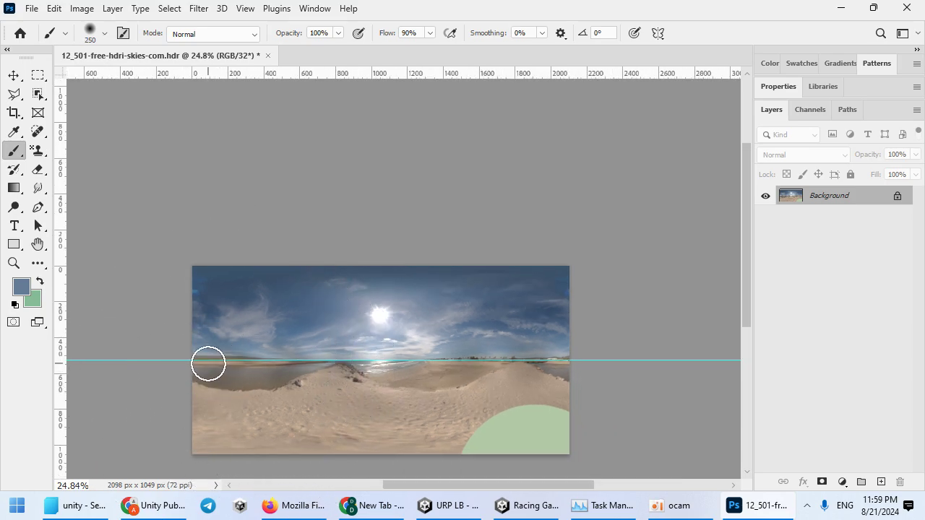
mouse_move(198, 364)
left_mouse_down()
mouse_move(572, 373)
mouse_move(181, 364)
left_mouse_up()
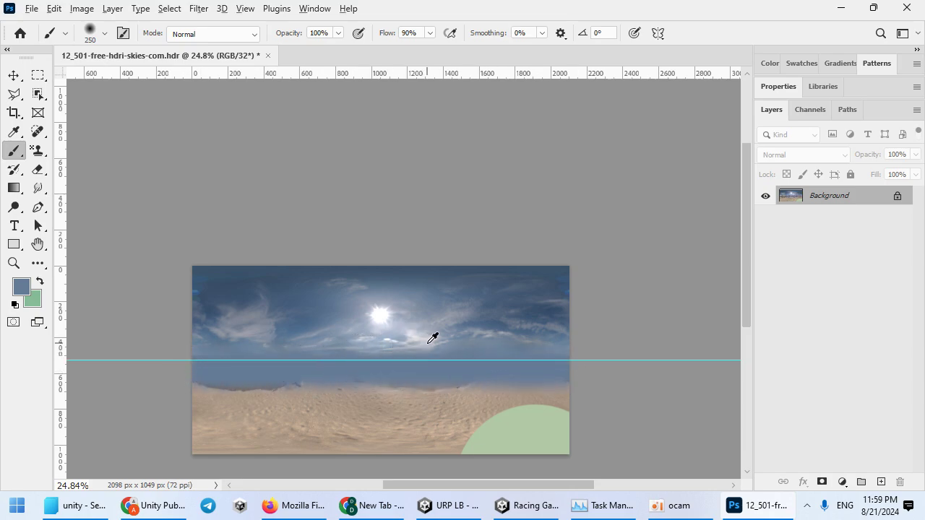
- Sample a pale grey from the clouds, cover everything from the horizon down with it and check the skybox in Unity
left_click(428, 341, "alt")
mouse_move(359, 365)
left_mouse_down()
mouse_move(225, 361)
mouse_move(556, 371)
mouse_move(524, 377)
mouse_move(553, 366)
mouse_move(528, 388)
mouse_move(137, 427)
mouse_move(651, 443)
mouse_move(597, 407)
mouse_move(520, 399)
left_mouse_up()
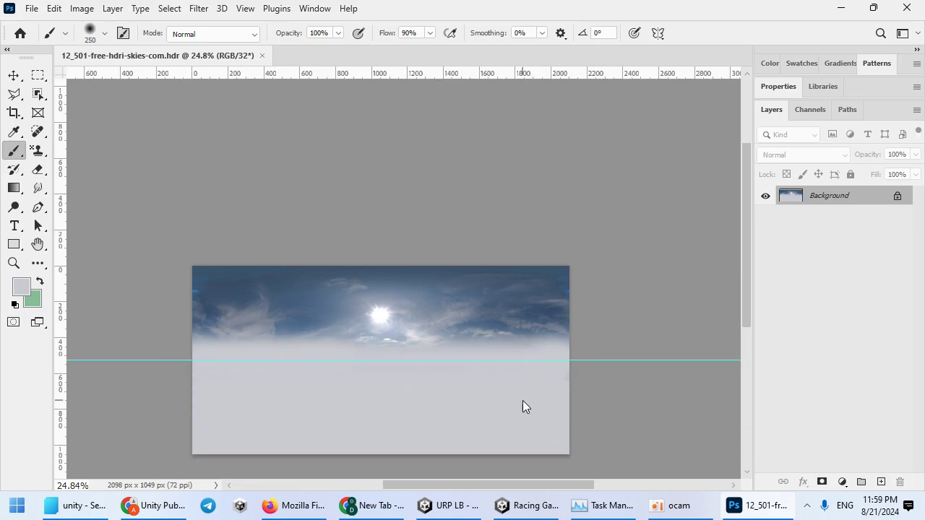
left_click(448, 506)
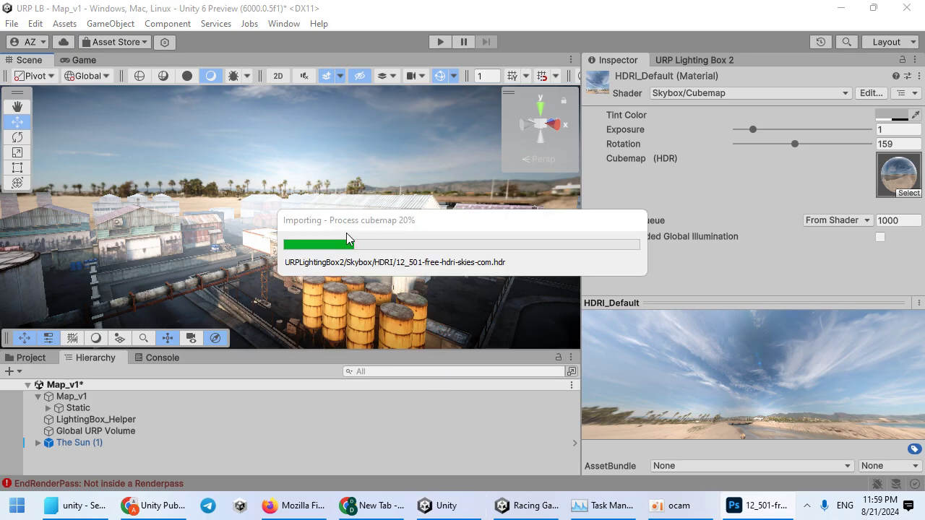
right_click_drag(211, 209, 547, 404)
- Return to Photoshop, paint a pale grey band along the horizon guide with a 125 px brush and check it in Unity
left_click(758, 506)
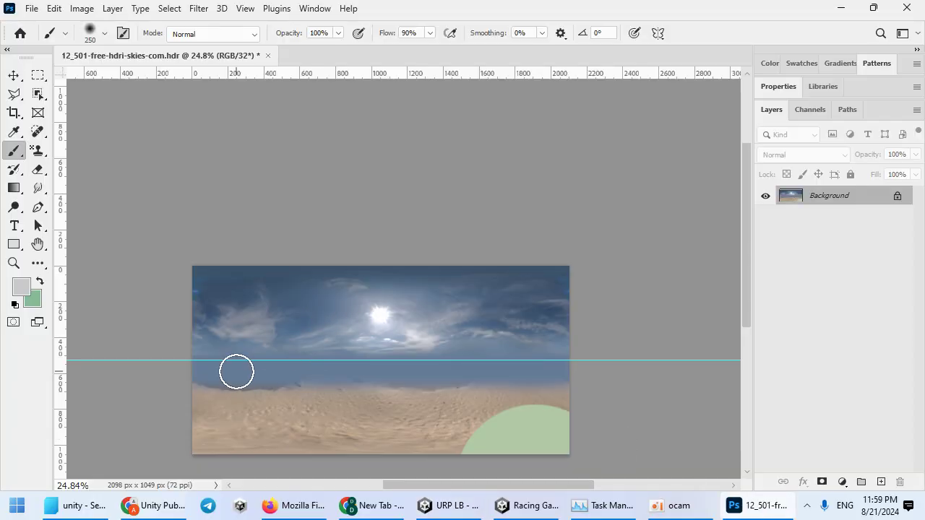
key("bracketleft")
key("bracketleft")
key("bracketleft")
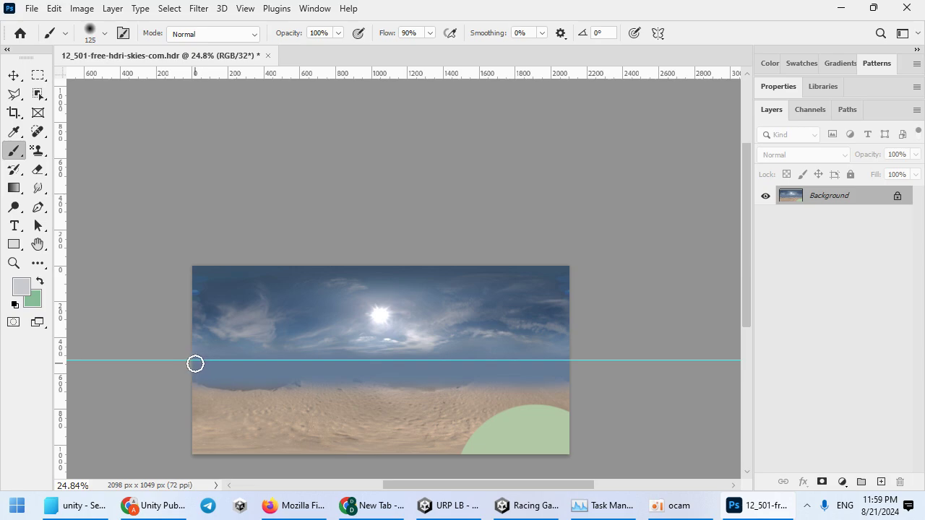
left_click_drag(195, 364, 607, 362)
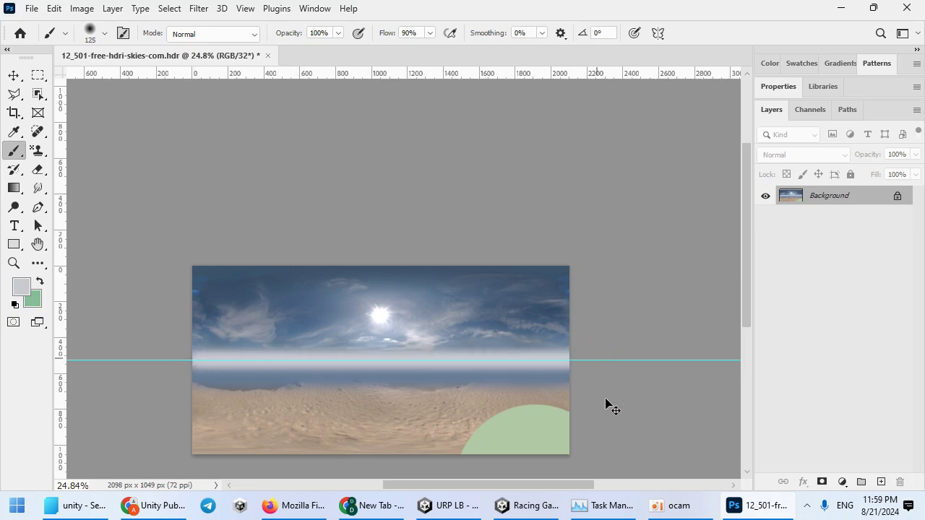
left_click(442, 503)
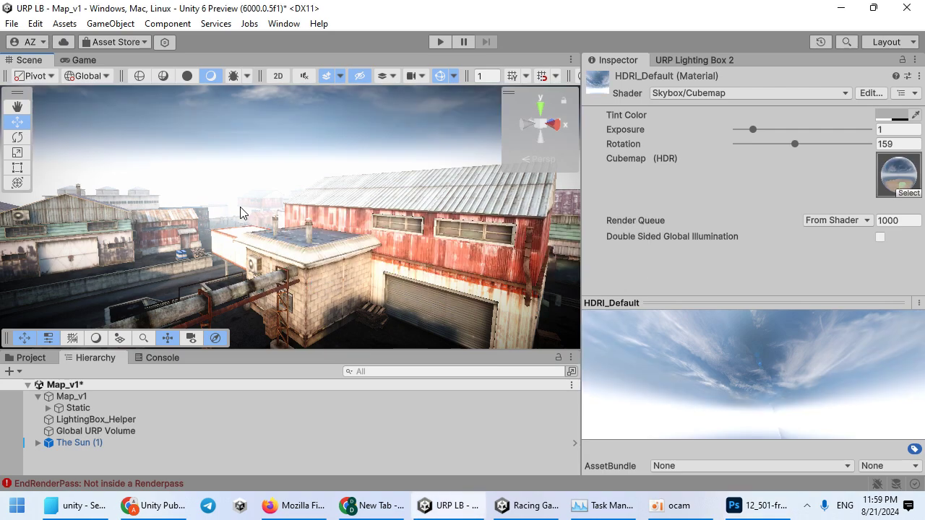
- Switch back to Photoshop and undo the grey horizon band and a second trial stroke just below the guide
left_click(735, 509)
key("ctrl+z")
left_click_drag(195, 370, 606, 375)
key("ctrl+z")
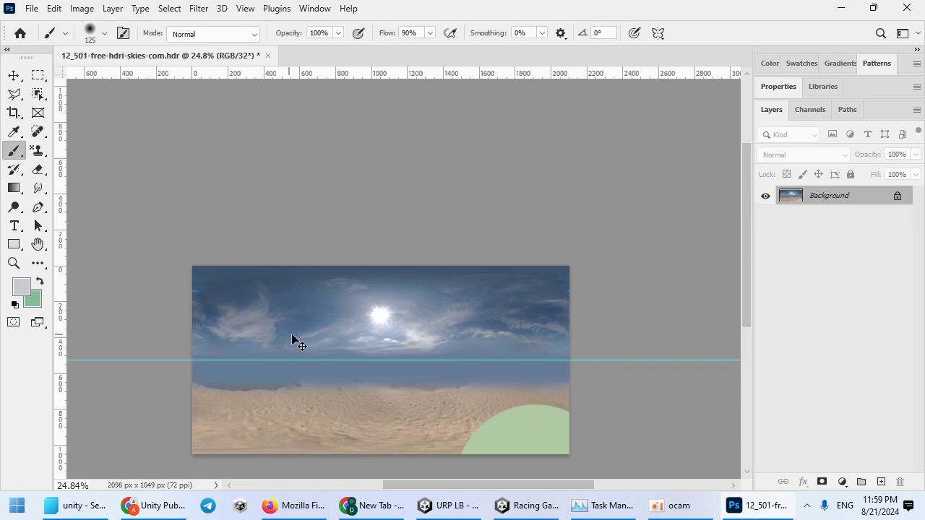
- Hide the extras and undo the blue band to restore the original shoreline
left_click(246, 9)
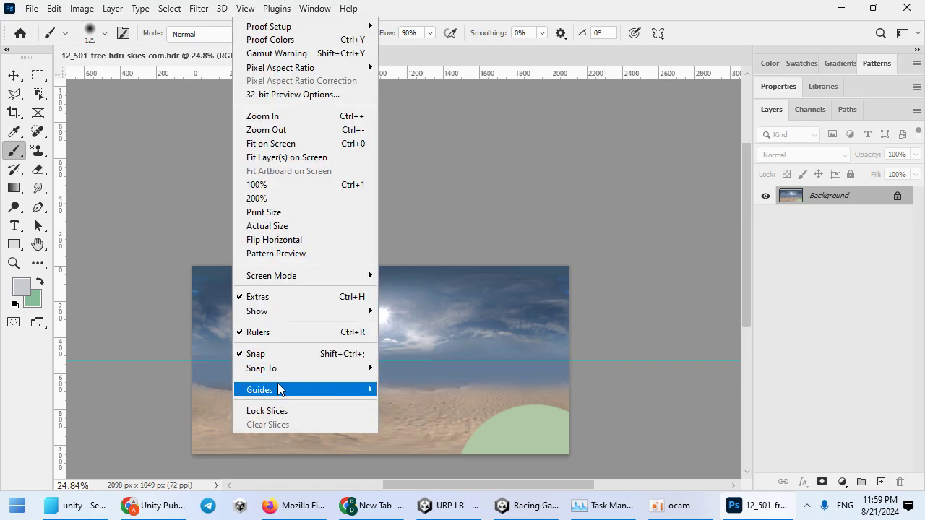
left_click(279, 296)
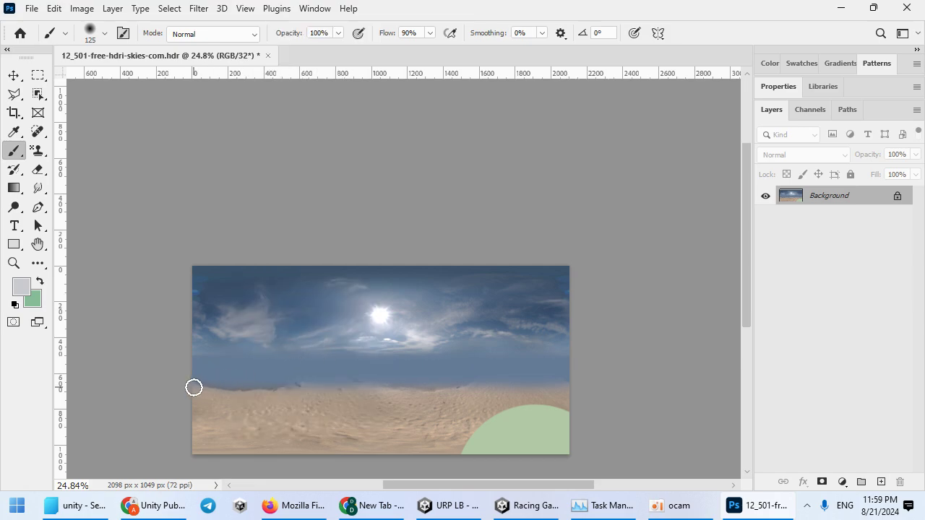
key("ctrl+z")
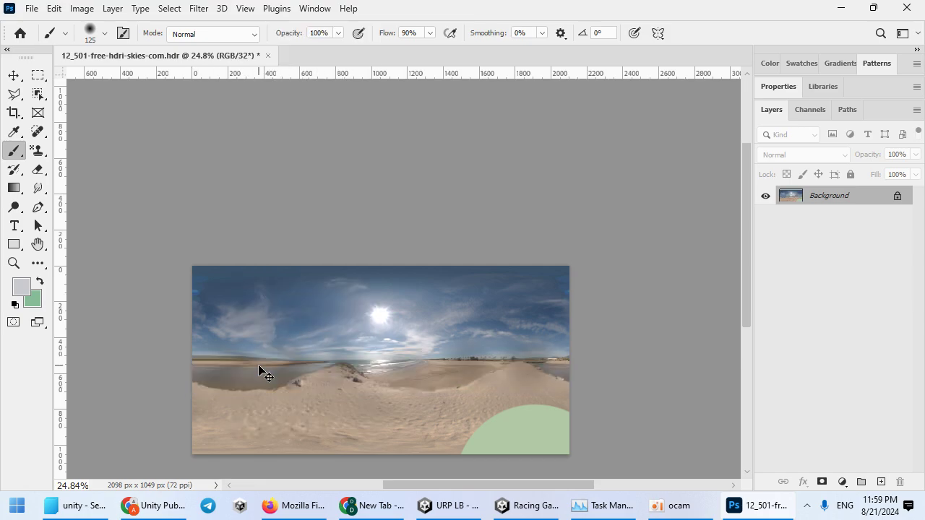
- Place a horizontal guide along the horizon, paint a 125 px pale grey band along it and check the skybox in Unity
mouse_move(284, 75)
left_mouse_down()
mouse_move(310, 254)
mouse_move(312, 364)
left_mouse_up()
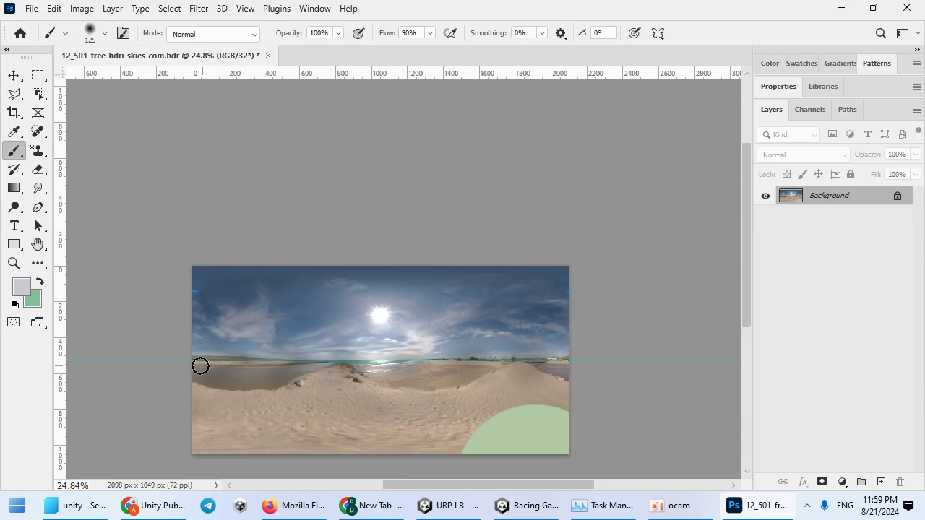
left_click_drag(197, 365, 622, 354)
left_click(448, 505)
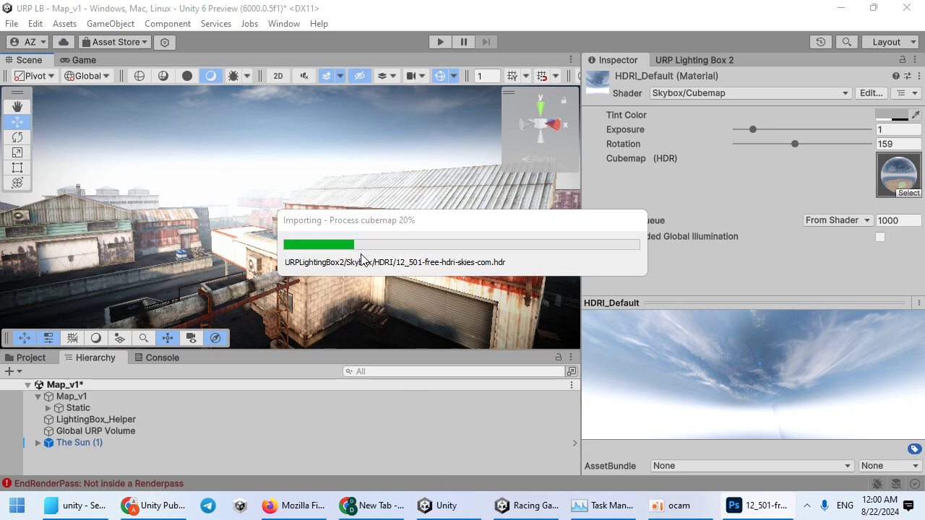
- Return to Photoshop, add a second guide below the horizon, fill the strip between both guides with pale grey and inspect it in Unity
left_click(758, 505)
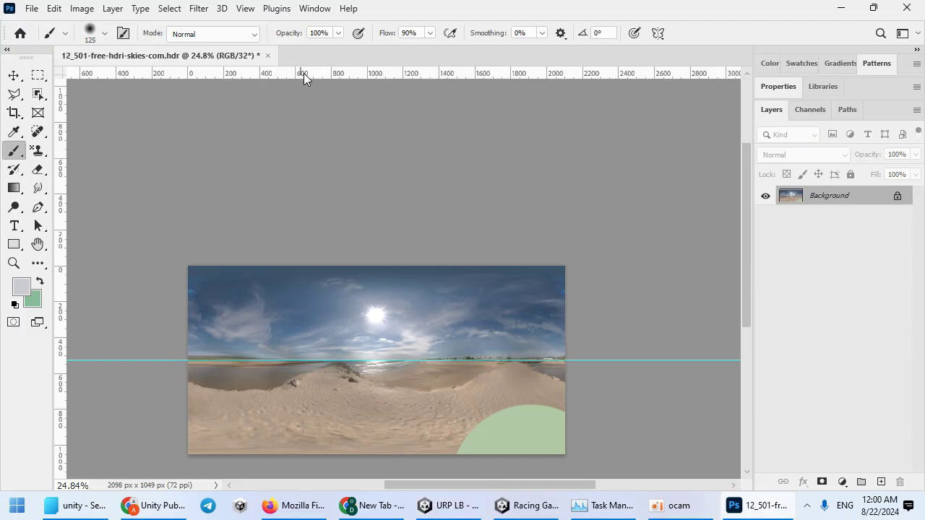
left_click_drag(299, 73, 288, 379)
mouse_move(192, 373)
left_mouse_down()
mouse_move(599, 374)
mouse_move(108, 375)
left_mouse_up()
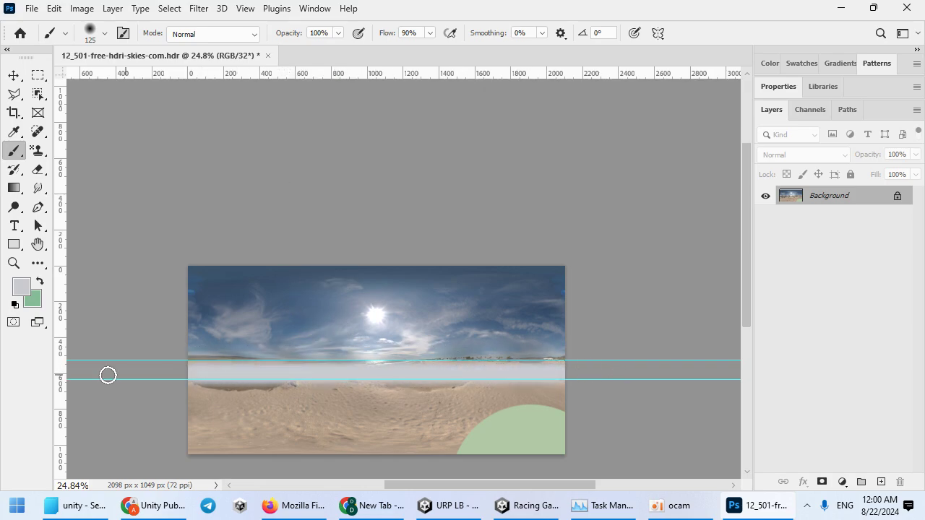
left_click(840, 8)
left_click_drag(328, 205, 347, 191, "alt")
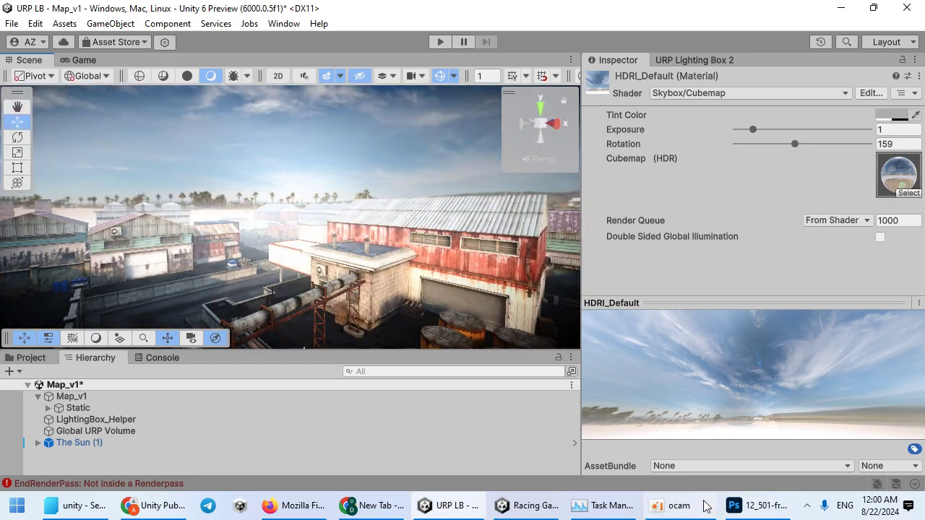
- Switch to Photoshop, try a 125 px pale grey stroke just under the upper guide and check the skybox in Unity
left_click(755, 506)
left_click_drag(193, 365, 657, 366)
left_click(850, 10)
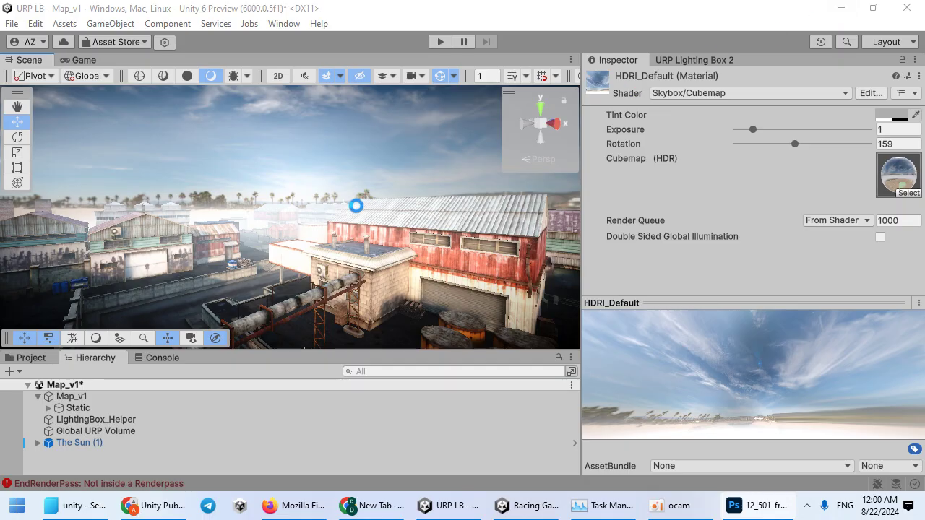
- Return to Photoshop, try a narrower 80 px pale grey stroke along the upper guide and view the result in Unity
left_click(731, 502)
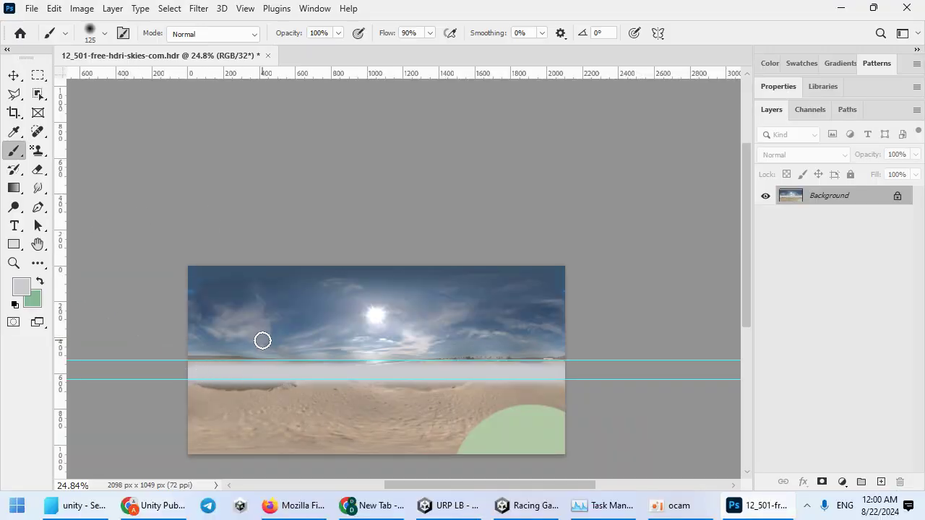
key("bracketleft")
key("bracketleft")
key("bracketleft")
left_click_drag(189, 364, 561, 369)
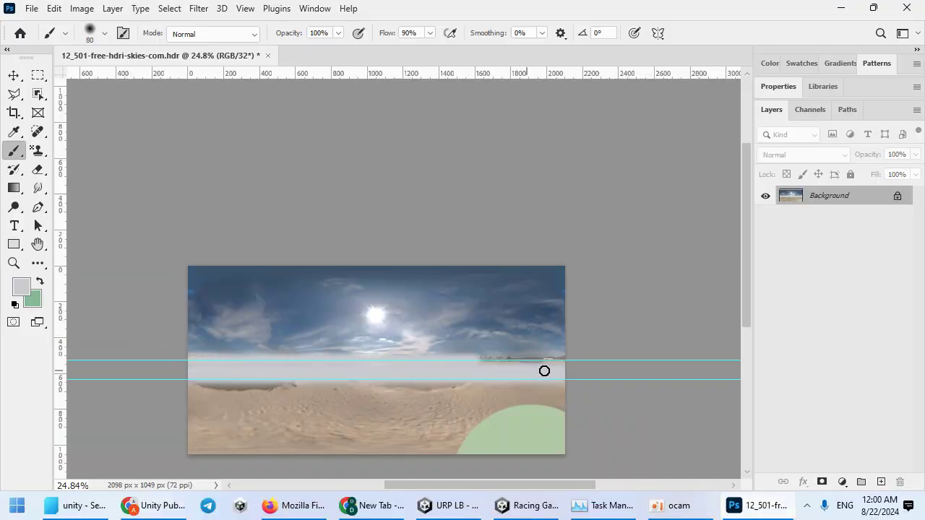
left_click(854, 8)
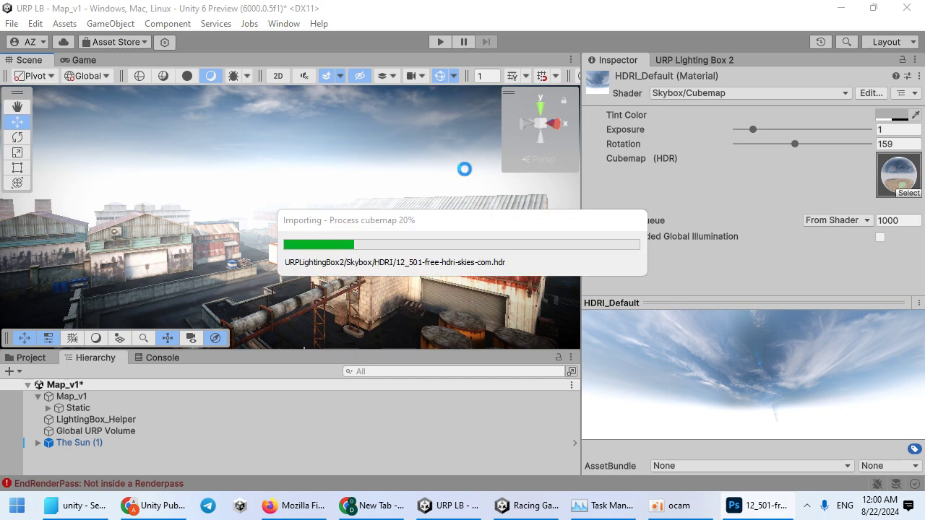
- Switch back to Photoshop and paint a 50 px pale grey stroke just under the upper guide across the full width
left_click(738, 502)
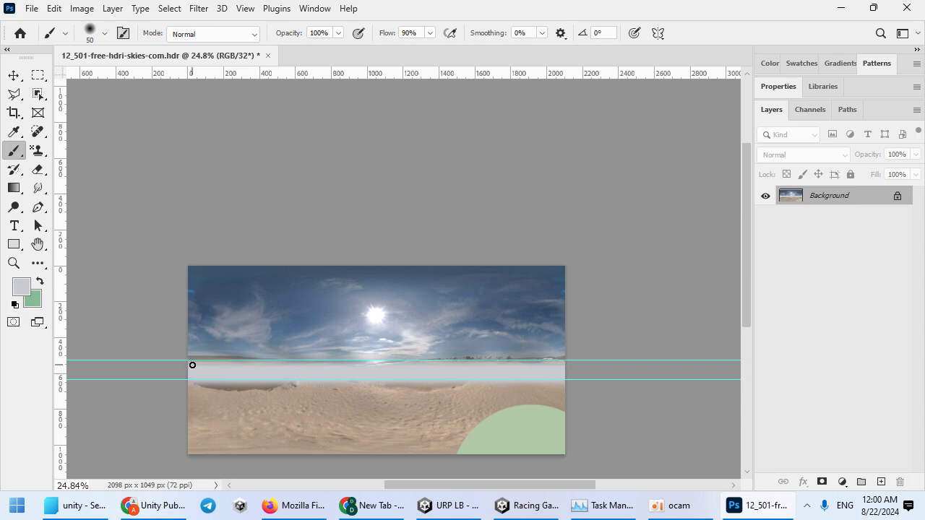
left_click_drag(190, 365, 638, 372)
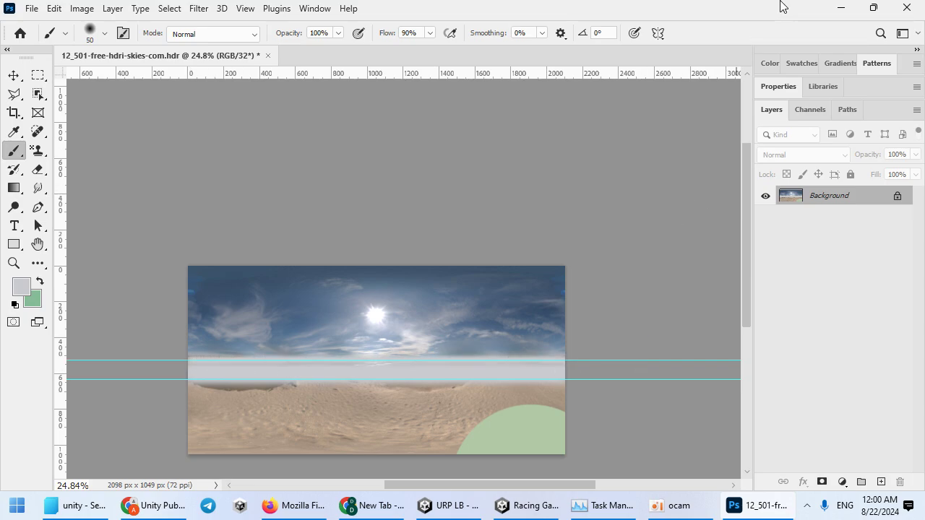
- Switch back to Unity, check the repainted horizon around the warehouses and show the URP Lighting Box 2 settings
left_click(831, 9)
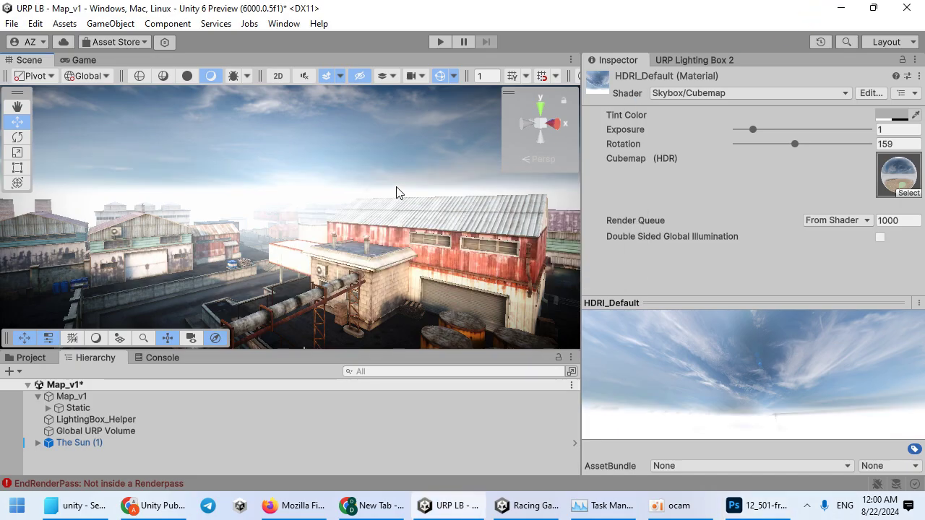
right_click_drag(392, 187, 428, 244)
left_click(715, 60)
- Add a Reflection Probe at the red hangar and move it just above the flat roof of its annex
left_click(328, 215)
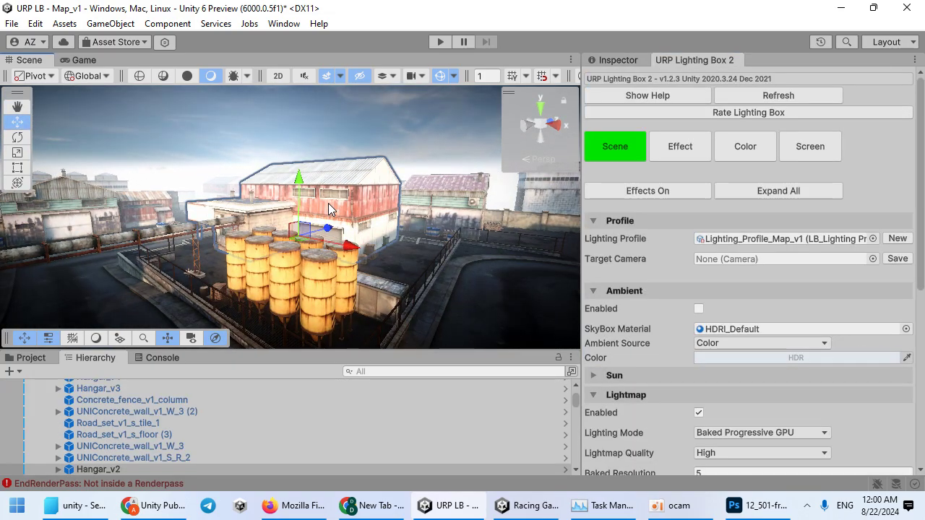
left_click(110, 23)
mouse_move(222, 126)
mouse_move(209, 151)
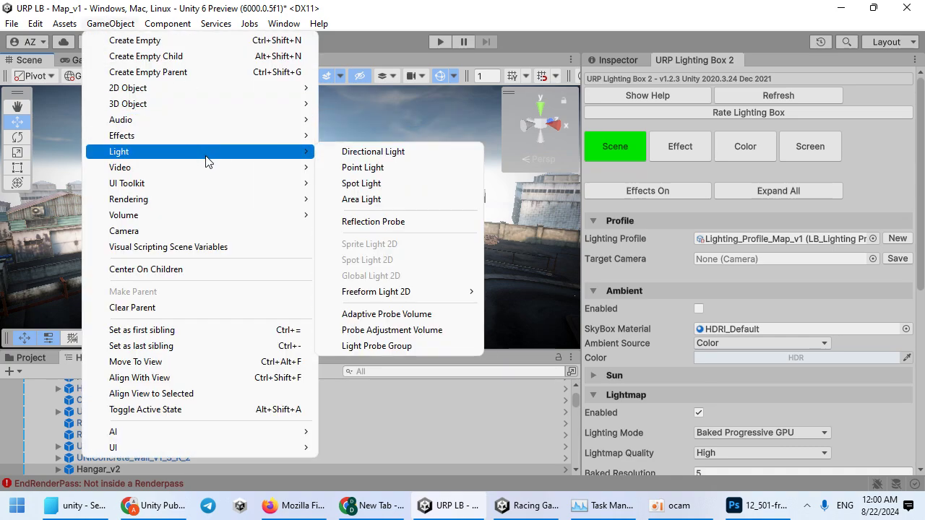
left_click(401, 222)
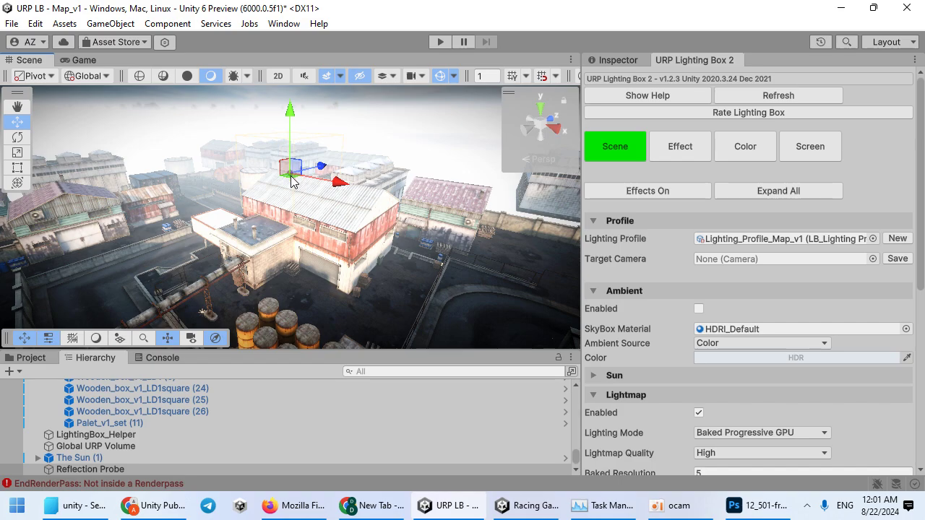
left_click_drag(291, 178, 312, 333)
left_click_drag(239, 305, 227, 254, "alt")
left_click_drag(171, 276, 225, 234)
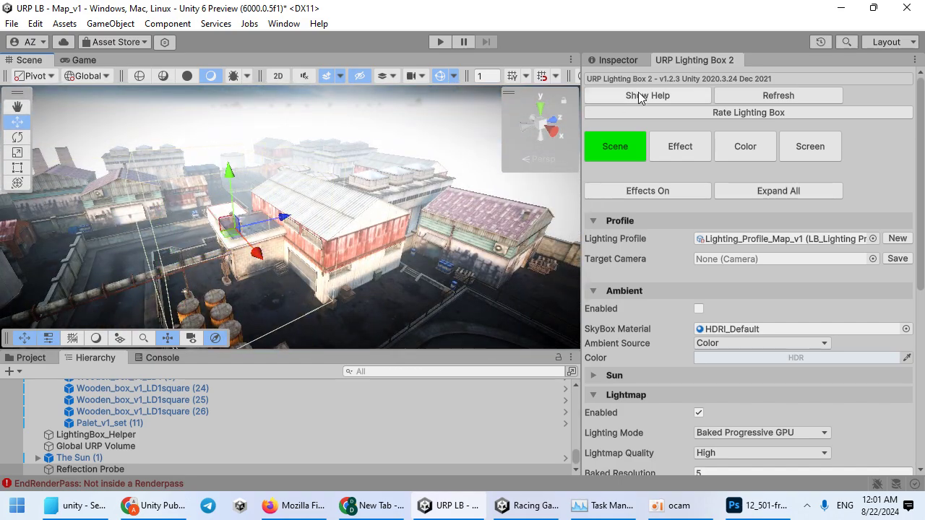
- Set the Reflection Probe's box size to 10000 on all three axes and its cubemap resolution to 1024
left_click(613, 62)
left_click(752, 333)
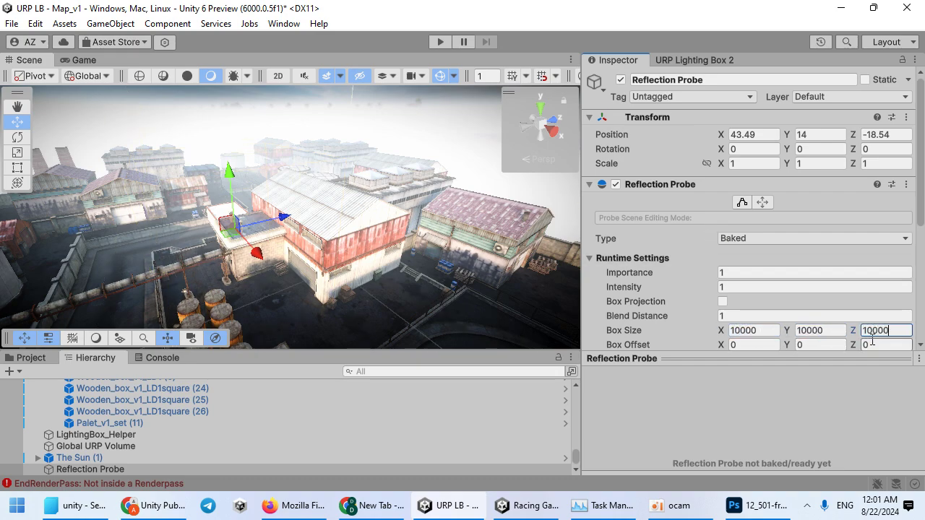
scroll(748, 273, "down", 3)
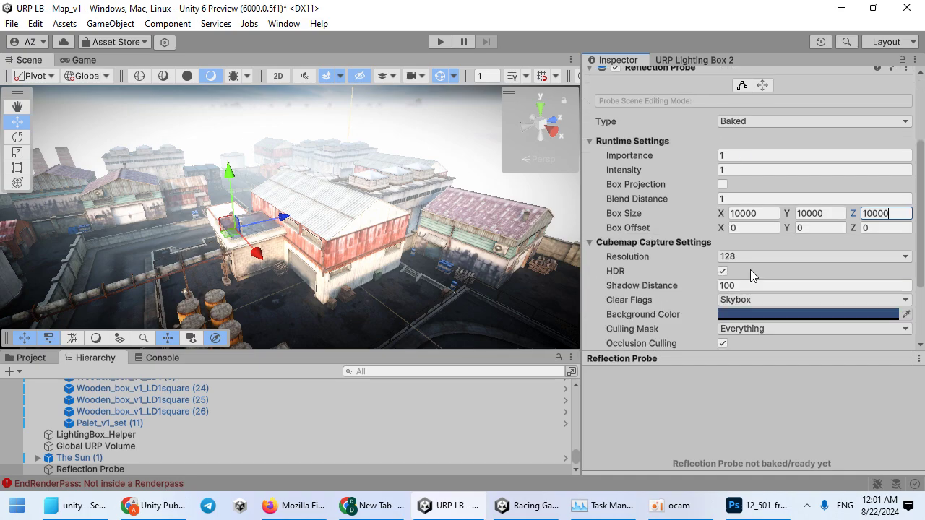
left_click(777, 254)
left_click(771, 369)
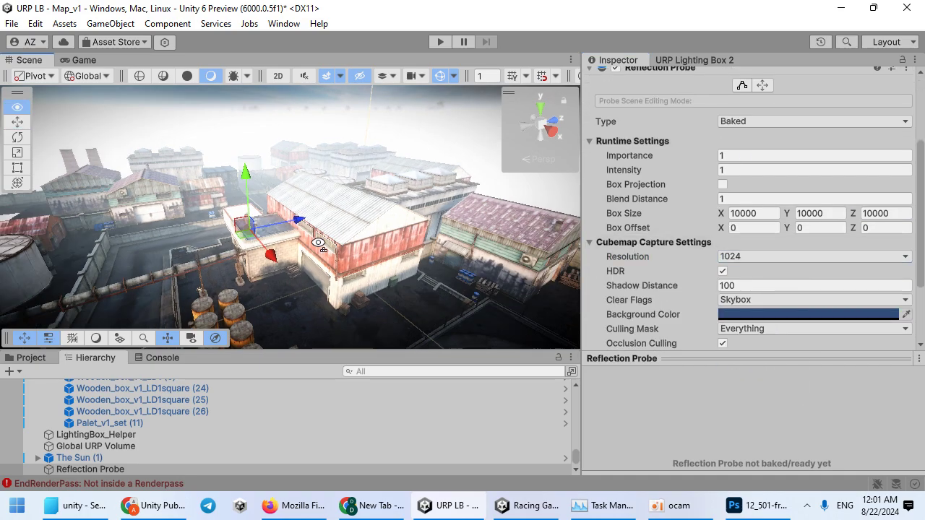
- Start the lighting bake from URP Lighting Box 2's Scene build settings
left_click(690, 60)
scroll(726, 339, "down", 10)
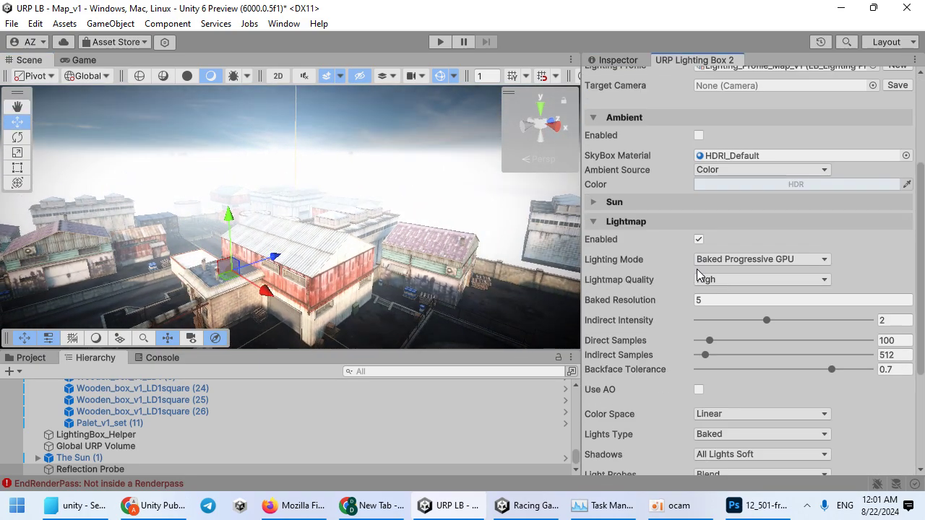
left_click(726, 362)
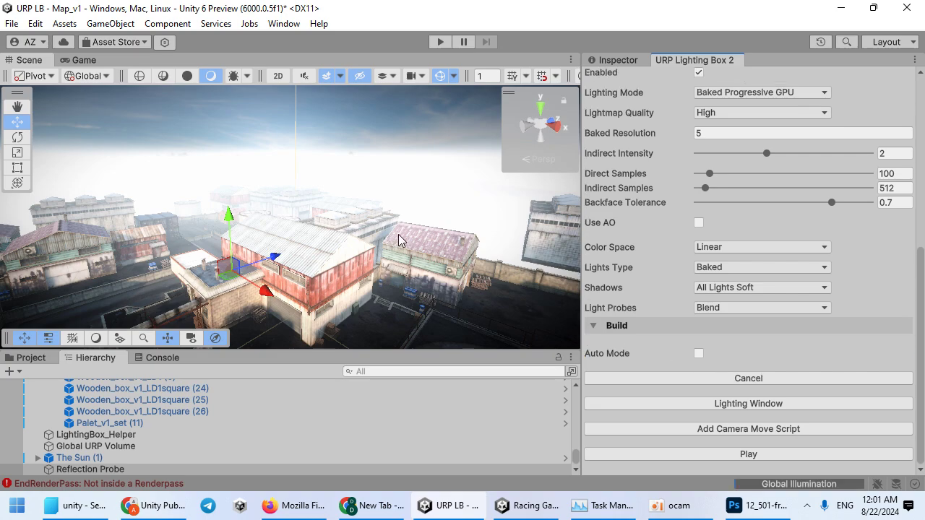
- Change the Global Fog color to white and set its density to 0.0111
scroll(753, 168, "up", 10)
left_click(677, 152)
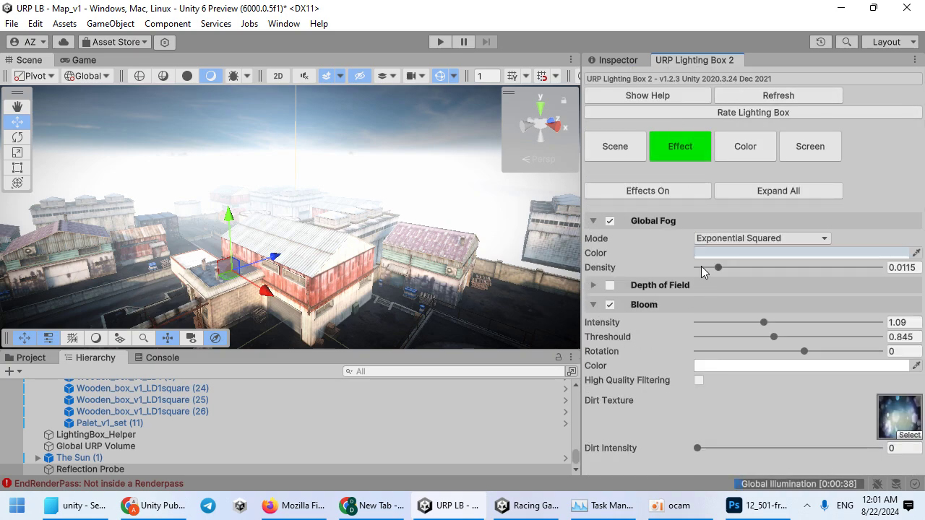
mouse_move(703, 272)
left_mouse_down()
mouse_move(747, 269)
mouse_move(672, 275)
mouse_move(719, 269)
left_mouse_up()
left_click(902, 256)
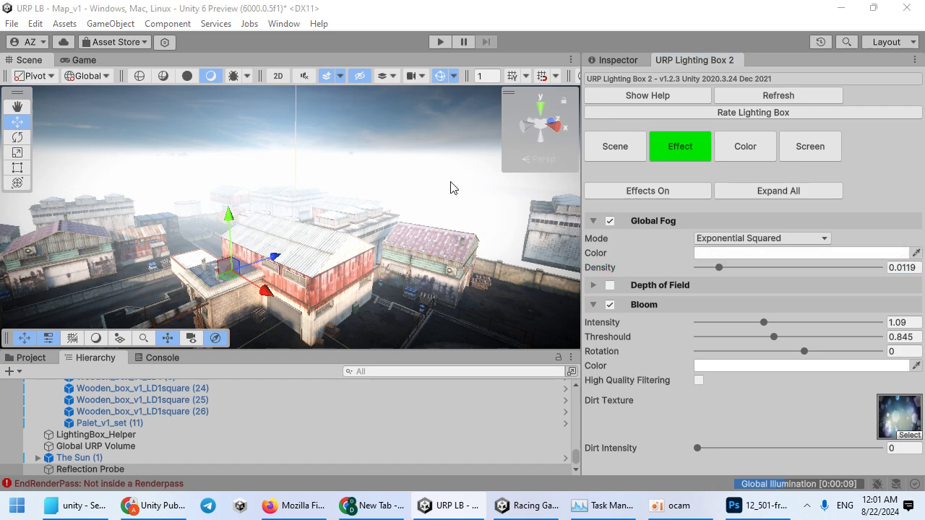
mouse_move(719, 269)
left_mouse_down()
mouse_move(698, 268)
mouse_move(723, 268)
mouse_move(717, 263)
left_mouse_up()
- Follow the lighting bake in the background tasks list and examine the Reflection Probe's baked preview
right_click_drag(445, 220, 334, 229)
key("s")
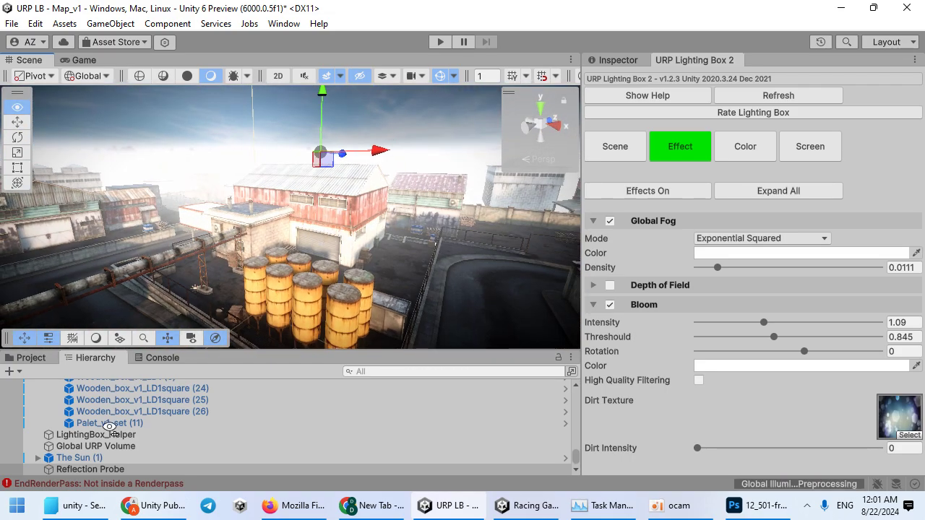
right_click_drag(158, 318, 225, 195)
left_click(152, 470)
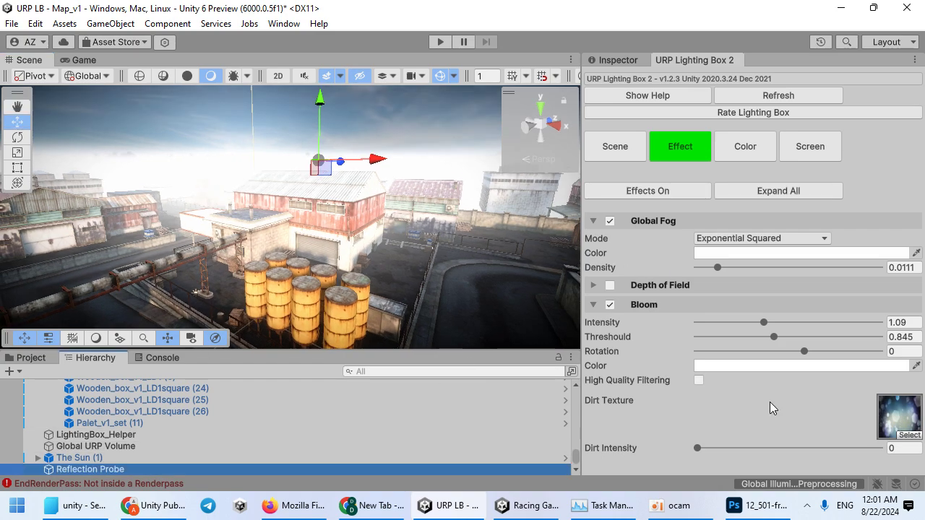
left_click(769, 489)
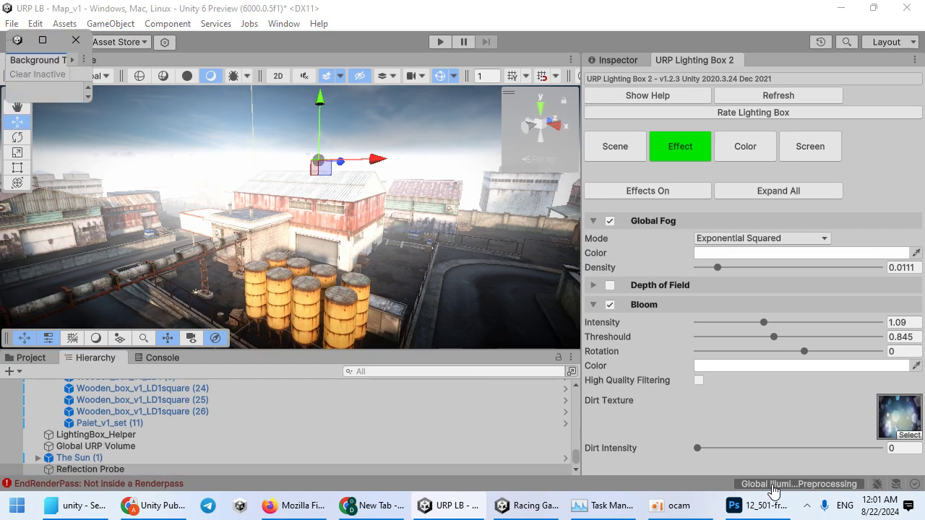
left_click(681, 510)
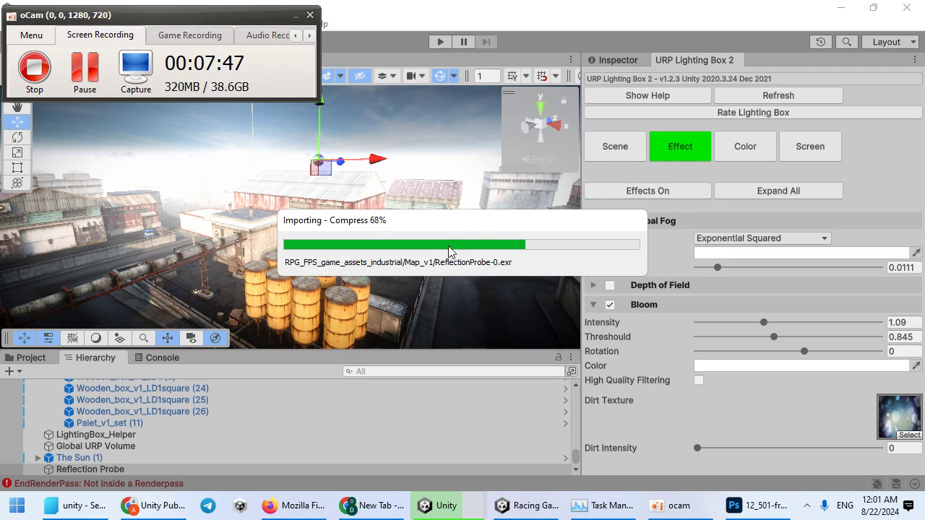
left_click(295, 16)
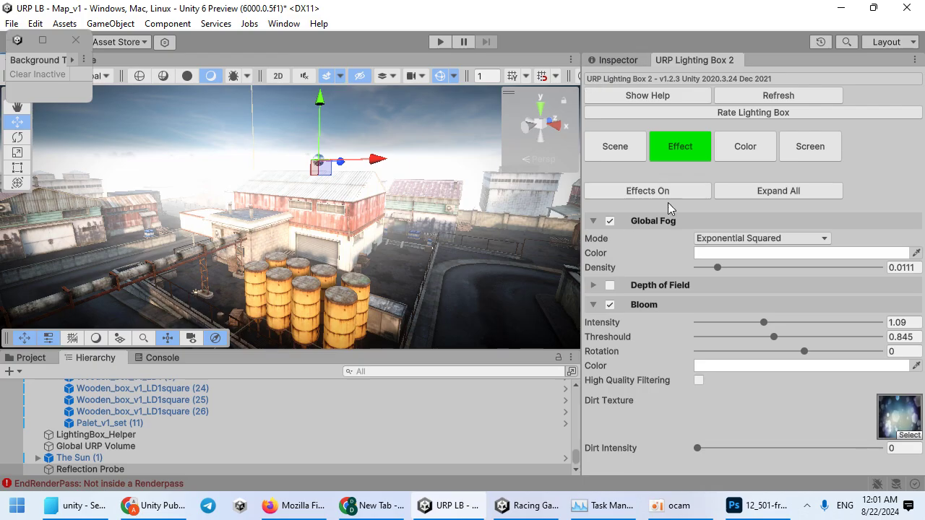
left_click(614, 60)
scroll(658, 136, "down", 3)
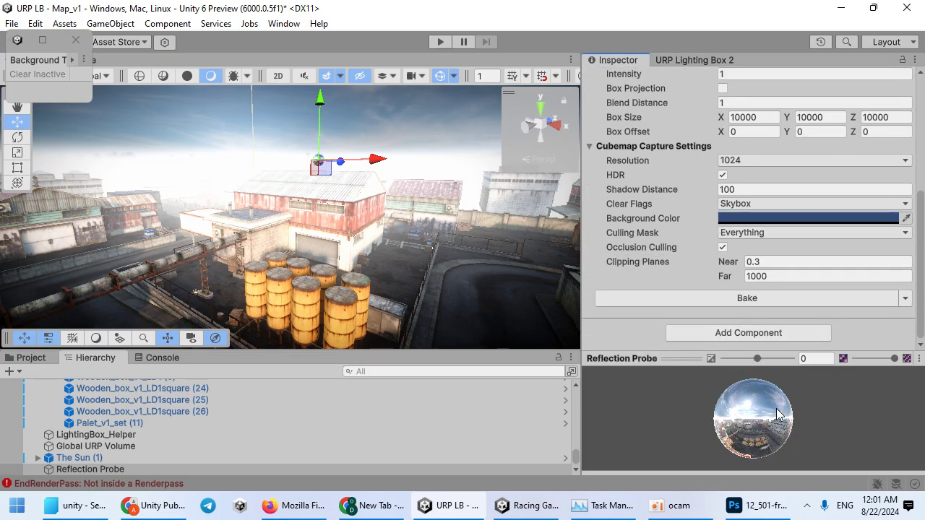
- Select the road tile Road_set_v1_s_tile_1 and open its base map Road_with_pavements_v1.tga in Photoshop
key("w")
right_click_drag(417, 265, 289, 243)
left_click(289, 242)
scroll(734, 320, "down", 5)
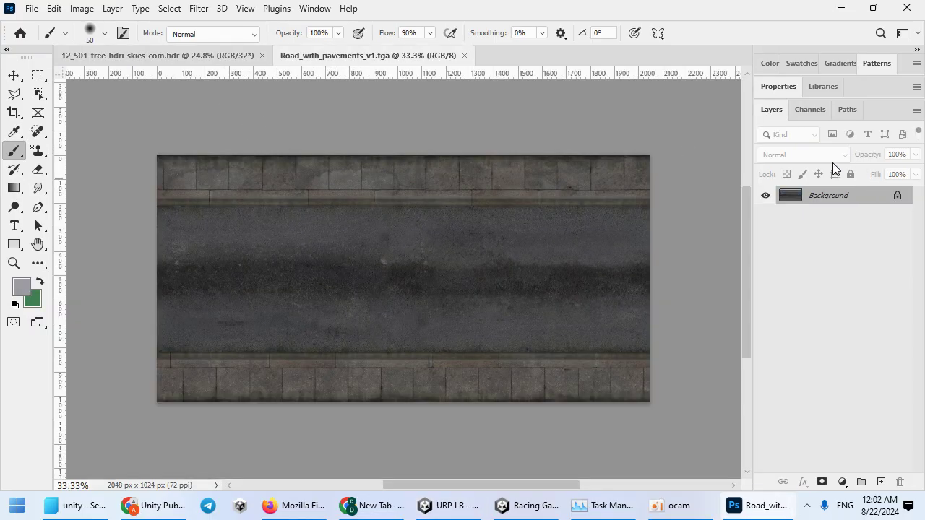
- Add an alpha channel to the road texture and copy the Green channel's content into it
left_click(803, 110)
left_click(879, 481)
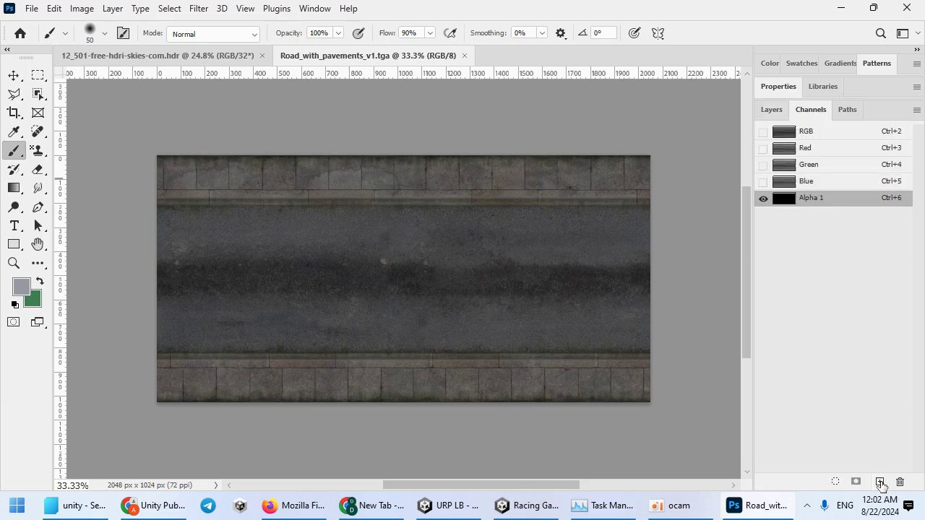
left_click(817, 181)
left_click(814, 168)
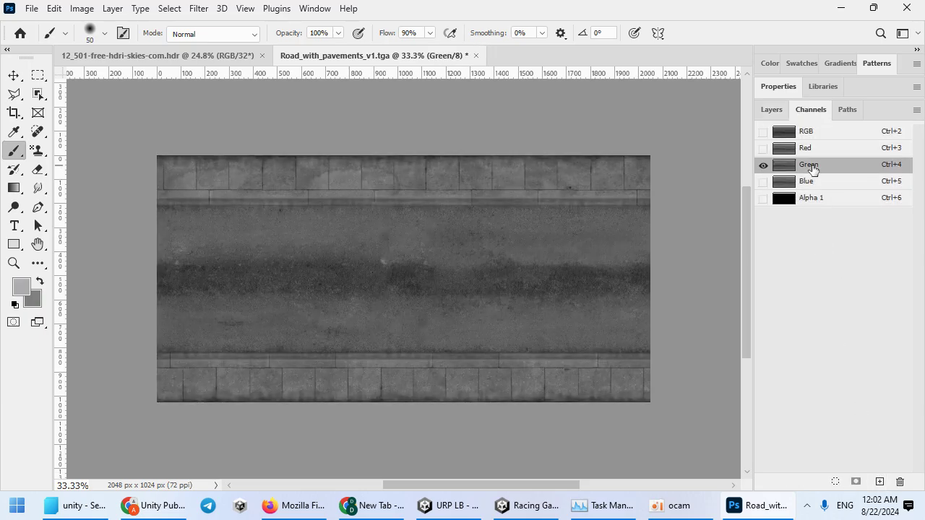
key("ctrl+a")
left_click(815, 199)
key("ctrl+v")
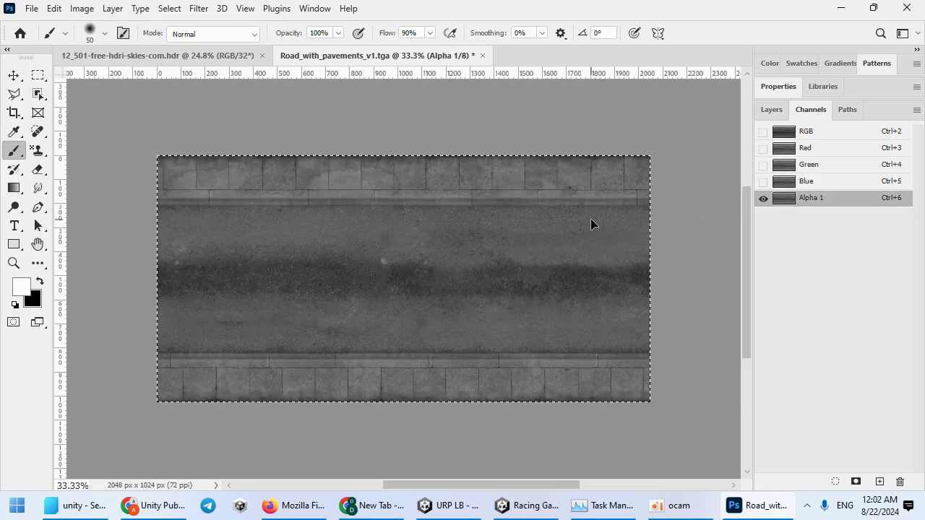
- Strengthen the alpha channel's contrast with a steep Curves adjustment, mapping input 74 to output 92, and save the texture
key("ctrl+m")
left_click_drag(186, 27, 566, 94)
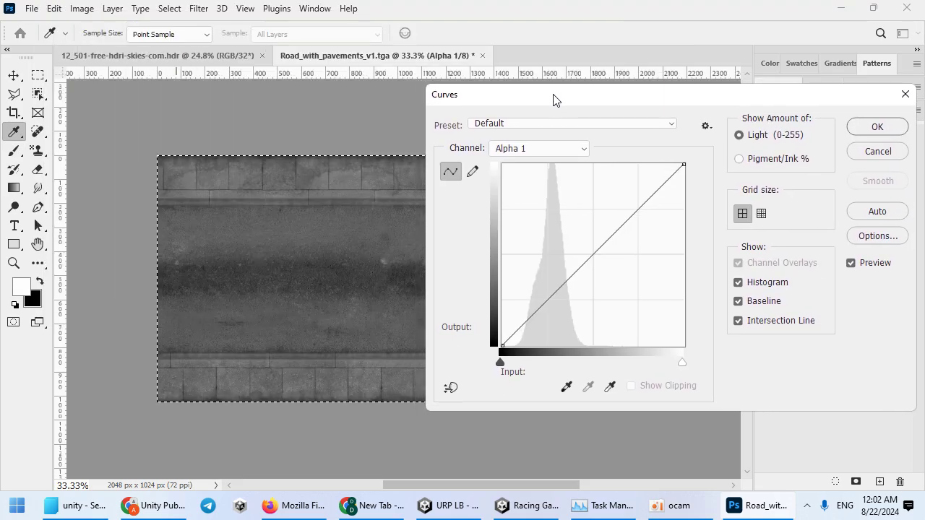
left_click_drag(615, 227, 568, 207)
left_click_drag(541, 258, 555, 282)
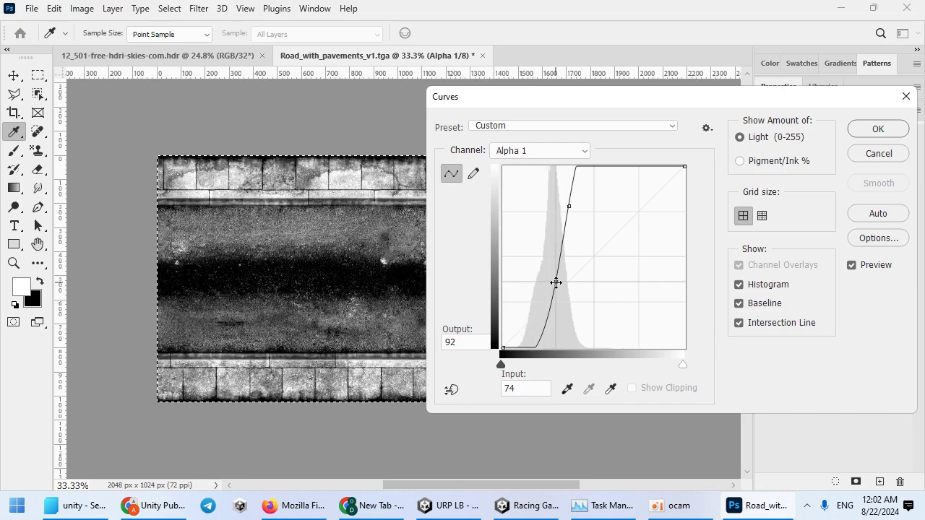
mouse_move(568, 207)
left_mouse_down()
mouse_move(559, 205)
mouse_move(568, 206)
left_mouse_up()
key("Return")
key("b")
key("ctrl+s")
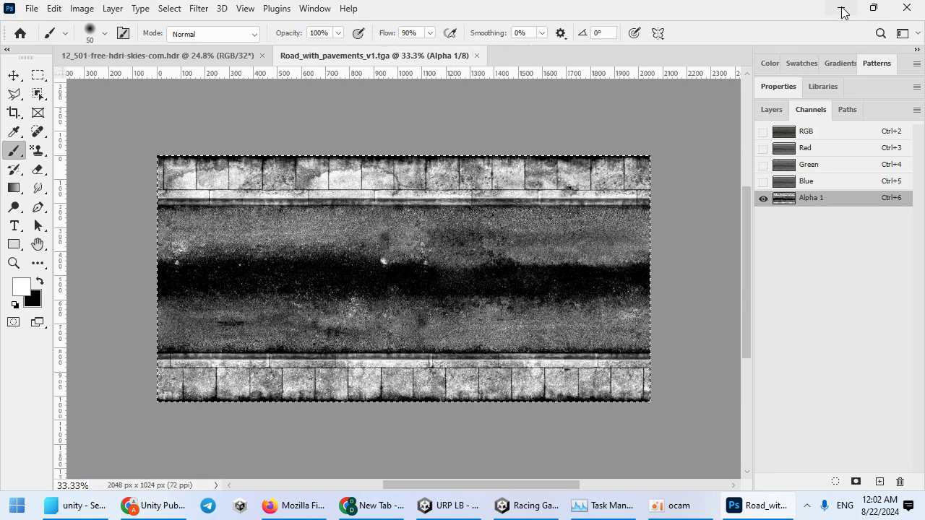
- Return to Unity, switch the Road_with_pavements_v1 material to Universal Render Pipeline/Lit and set its smoothness source to Albedo Alpha
left_click(840, 8)
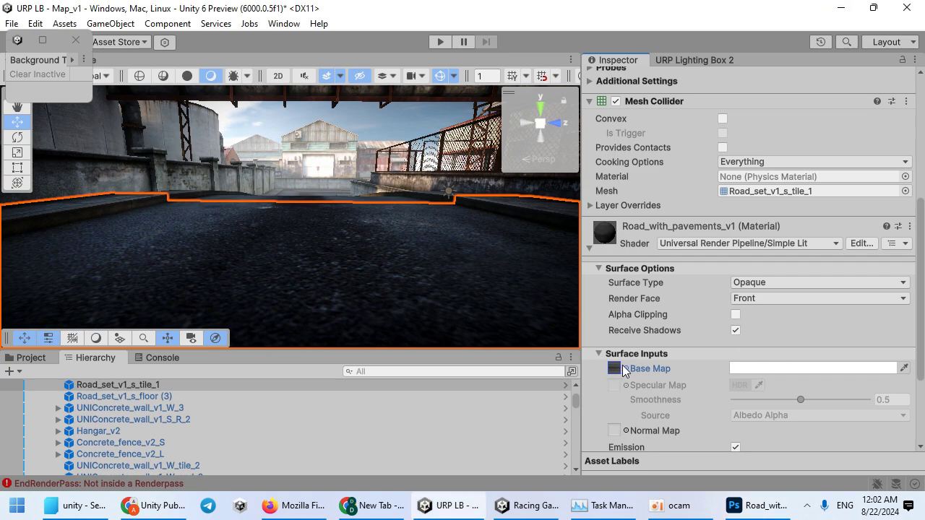
scroll(631, 371, "down", 3)
left_click(741, 165)
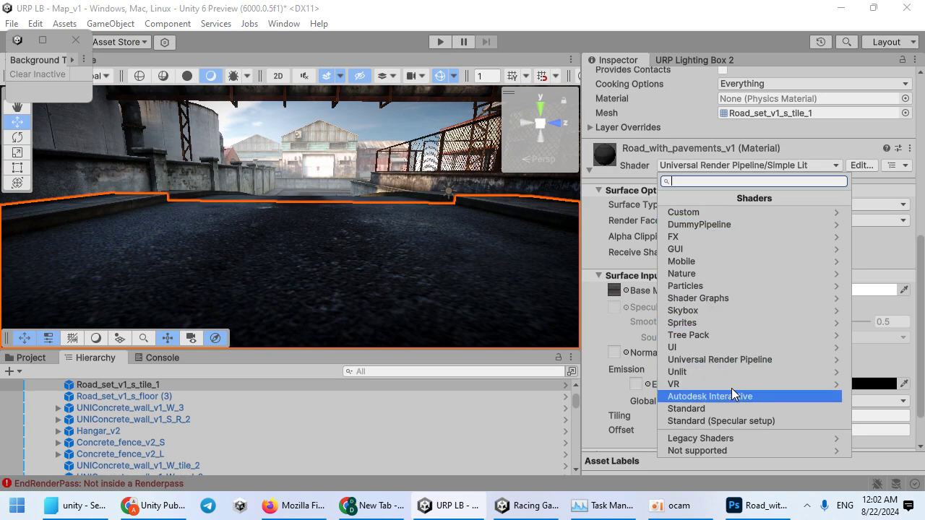
left_click(744, 361)
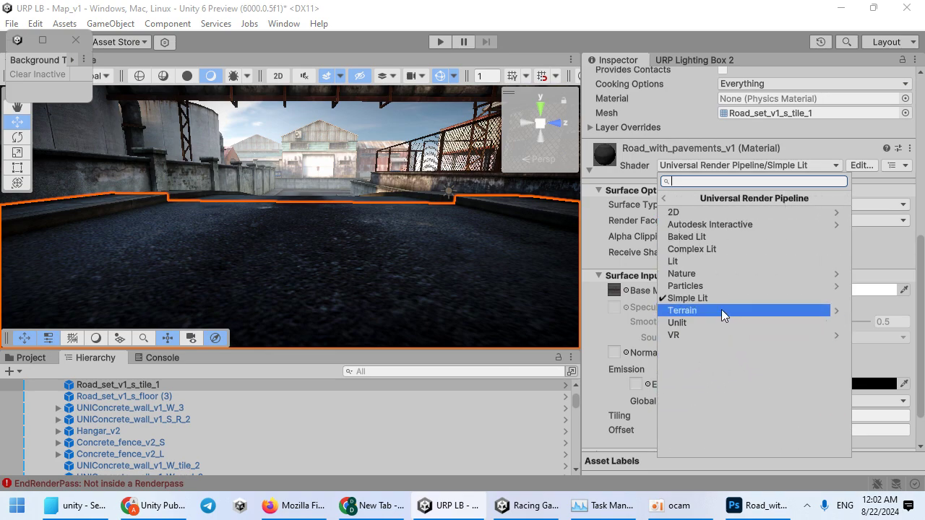
left_click(693, 262)
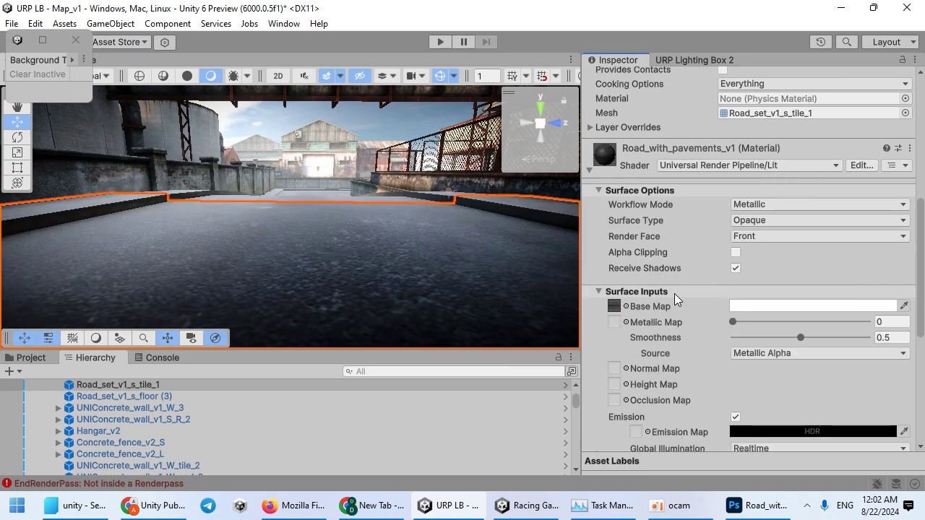
left_click(753, 355)
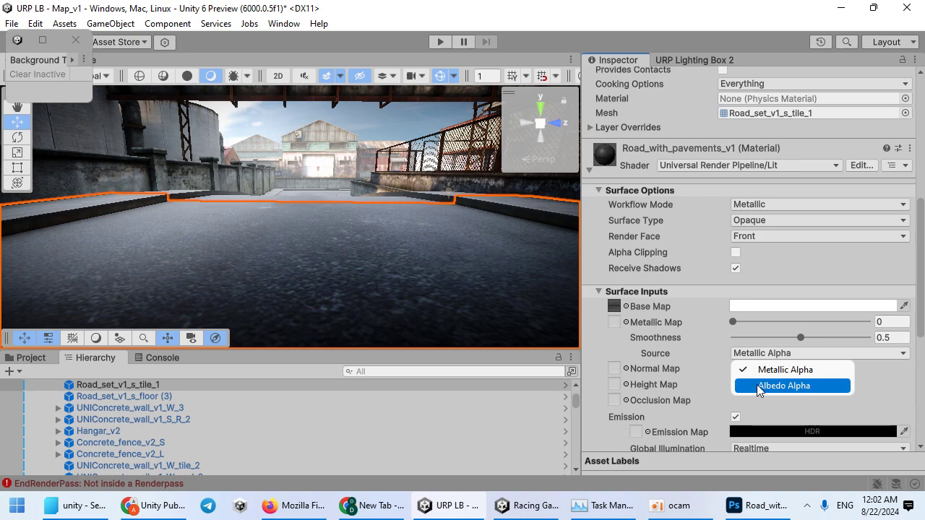
left_click(758, 386)
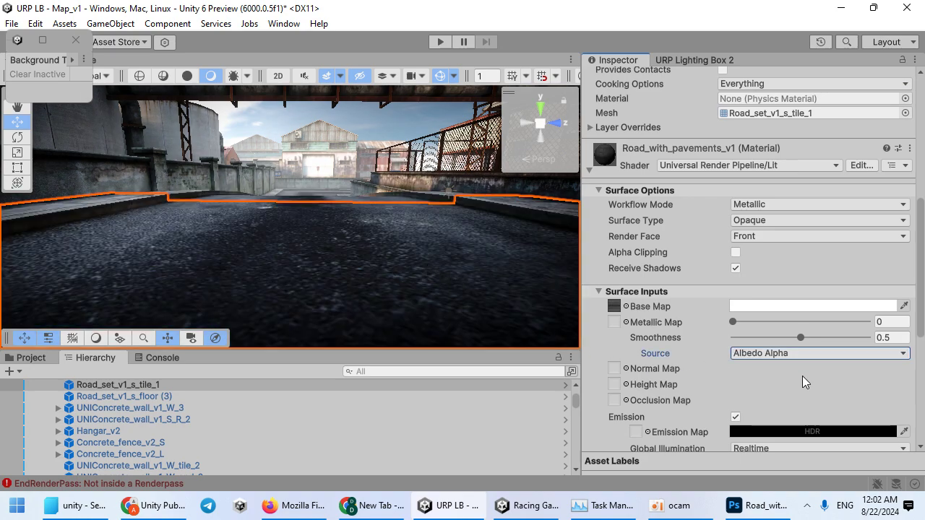
- Switch the road material's smoothness source to Metallic Alpha and back to Albedo Alpha to compare the reflections
left_click(799, 354)
left_click(784, 369)
left_click(787, 357)
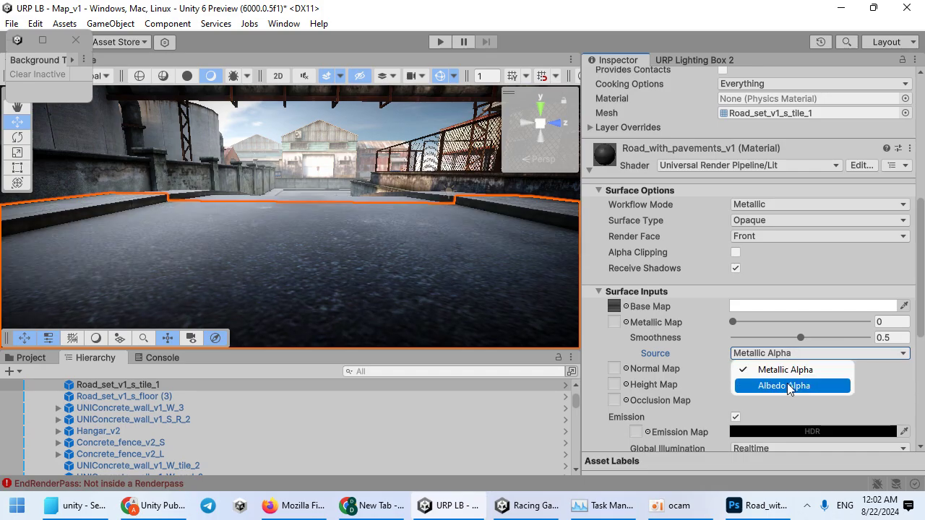
left_click(788, 387)
- Raise the road material's smoothness to the maximum and inspect the reflections along the street
right_click_drag(379, 239, 195, 233)
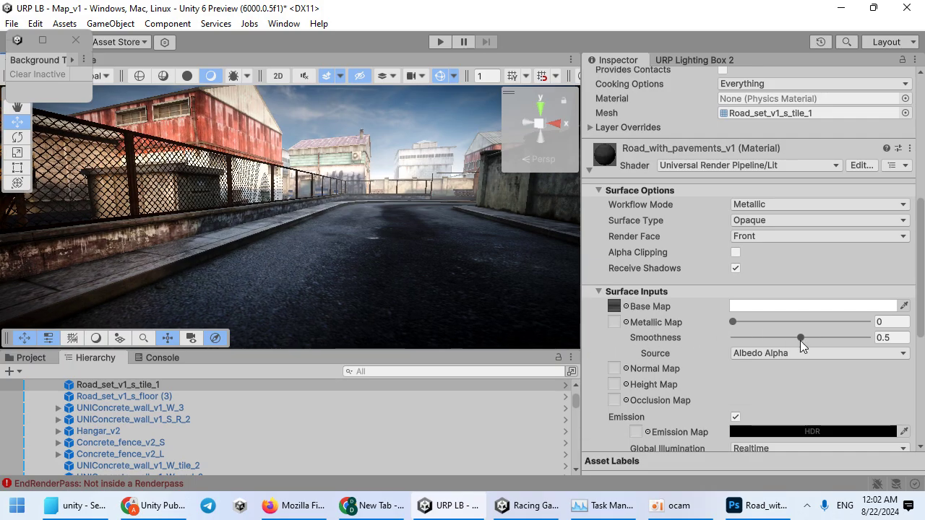
left_click_drag(801, 340, 876, 338)
right_click_drag(526, 288, 22, 232)
left_click_drag(754, 339, 876, 338)
mouse_move(438, 264)
right_mouse_down()
mouse_move(398, 302)
mouse_move(448, 280)
mouse_move(676, 270)
mouse_move(448, 282)
mouse_move(426, 275)
right_mouse_up()
- Select the asphalt floor piece Road_set_v1_s_floor (4) and open its base map Seamless_asphalt_v1.tga in Photoshop
left_click(750, 507)
left_click(755, 510)
left_click(421, 272)
left_click(647, 383)
scroll(646, 379, "down", 3)
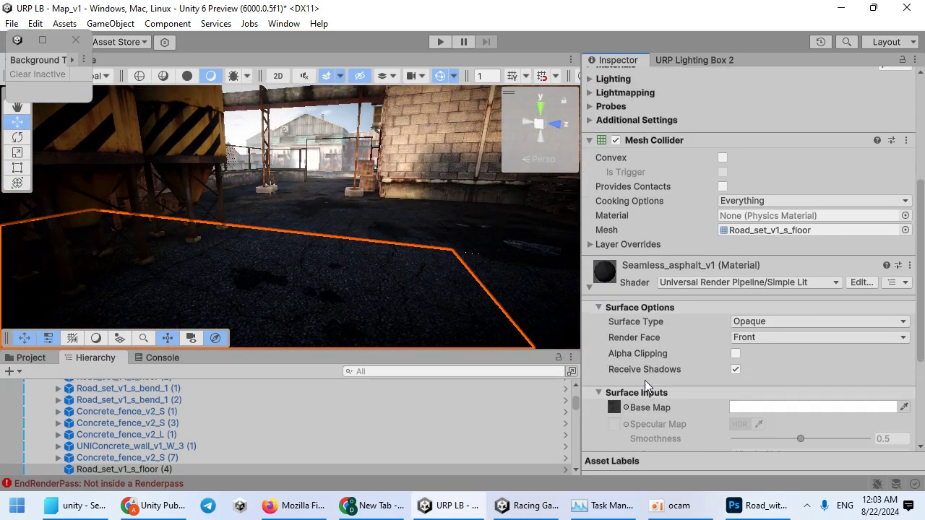
double_click(616, 407)
- Brighten the asphalt texture with a Brightness/Contrast adjustment and return to the Brush tool
left_click(82, 8)
mouse_move(162, 46)
left_click(306, 46)
left_click_drag(304, 83, 354, 84)
left_click(416, 69)
key("b")
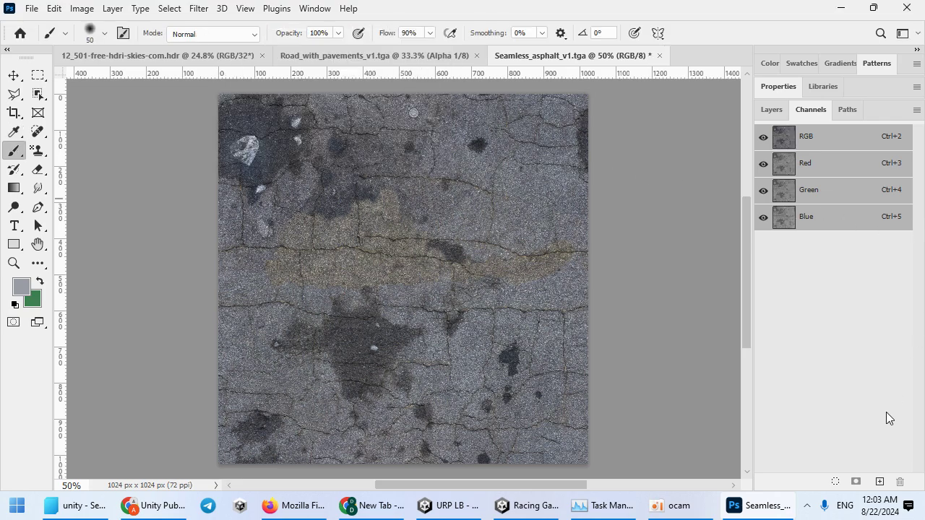
- Add an alpha channel to the asphalt texture and fill it with a copy of the Green channel
left_click(879, 481)
left_click(836, 205)
key("ctrl+a")
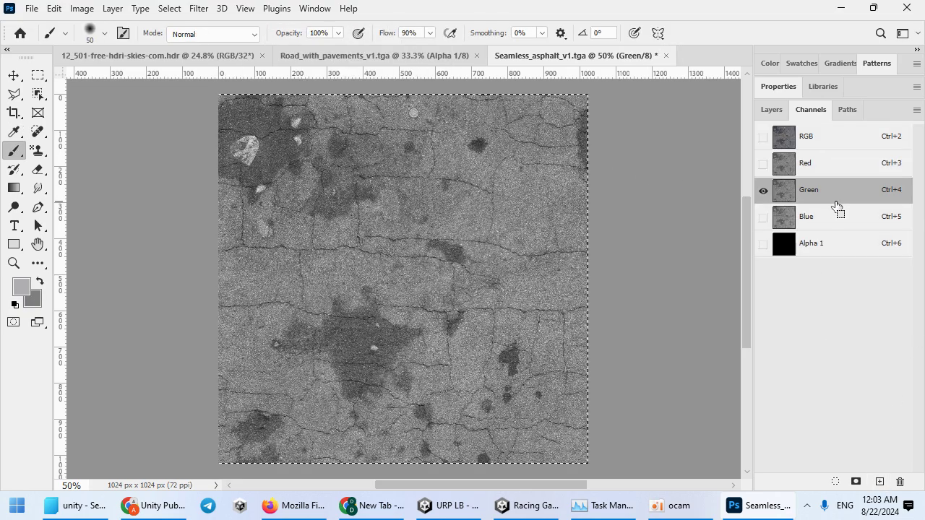
left_click(832, 244)
key("ctrl+v")
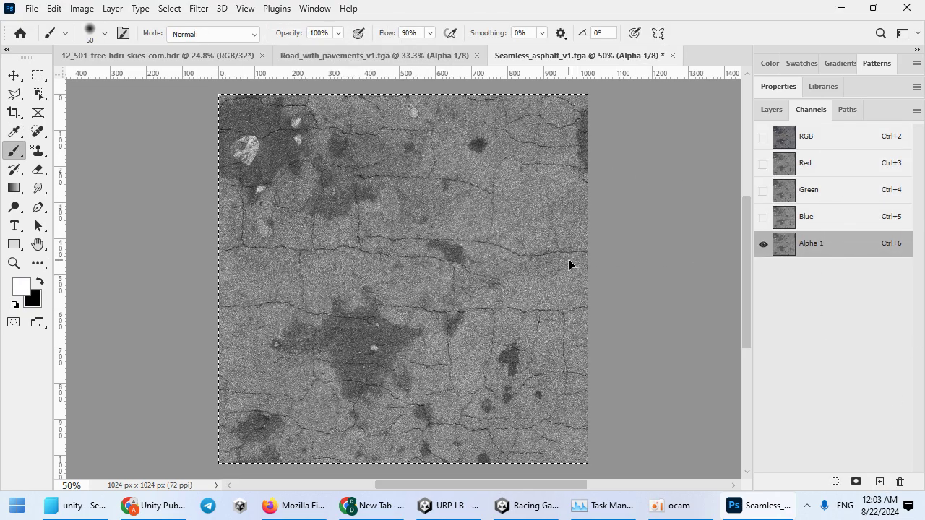
- Raise the alpha channel's contrast to near black and white with Curves, save the texture and return to Unity
key("ctrl+m")
left_click_drag(603, 235, 566, 197)
left_click_drag(548, 244, 564, 244)
left_click_drag(567, 197, 591, 211)
left_click_drag(563, 248, 578, 279)
left_click(876, 129)
key("b")
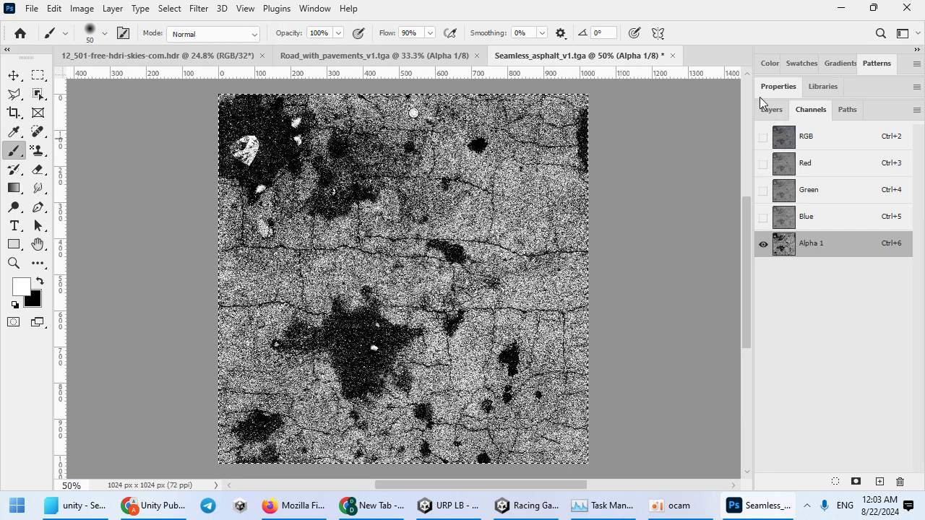
left_click(832, 12)
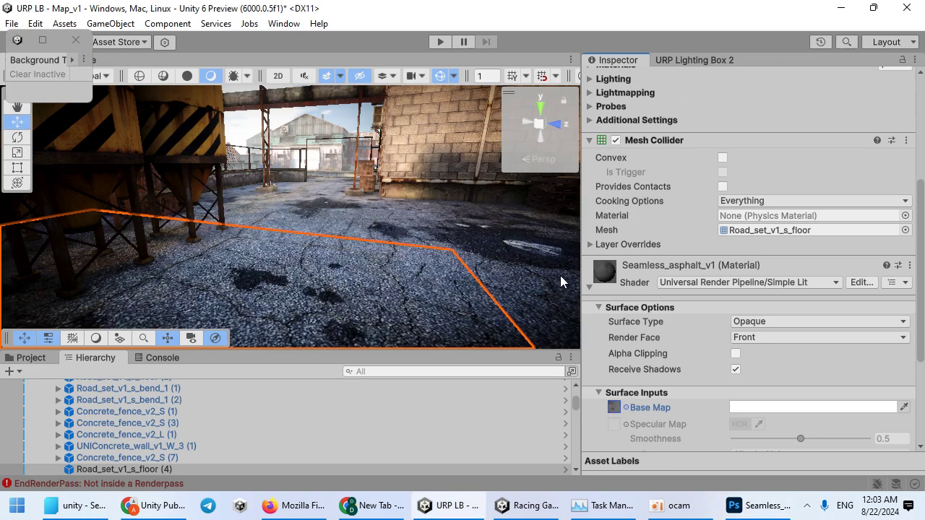
- Switch the Seamless_asphalt_v1 material to the Universal Render Pipeline/Lit shader and set its smoothness source to Albedo Alpha
left_click(759, 282)
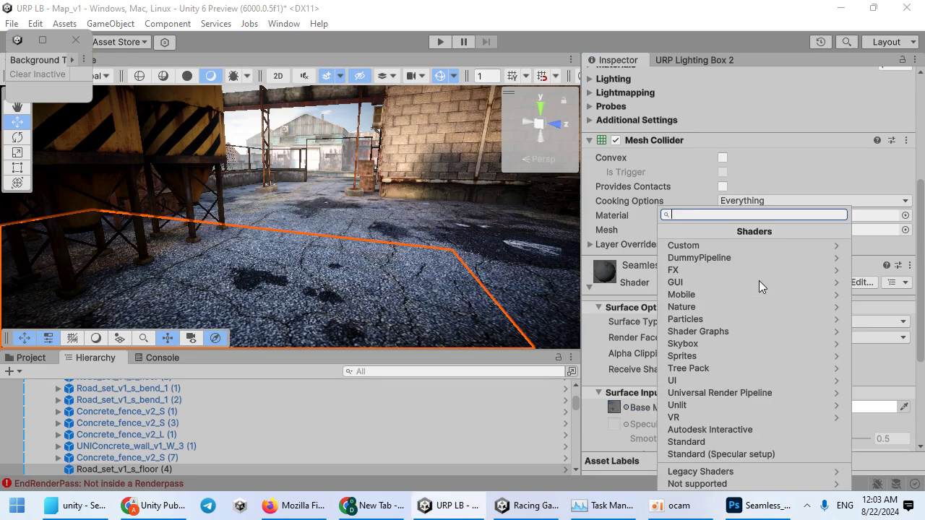
left_click(706, 390)
left_click(708, 294)
scroll(731, 345, "down", 5)
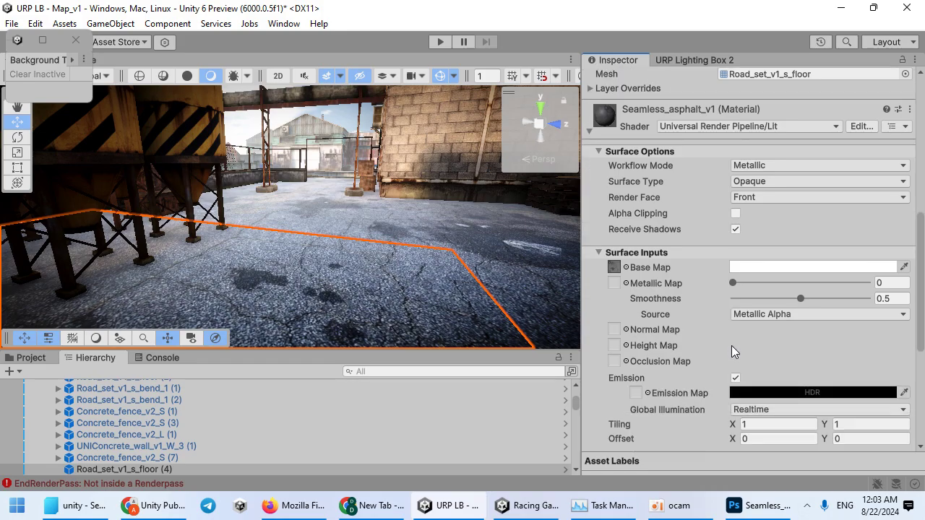
left_click(774, 318)
left_click(775, 347)
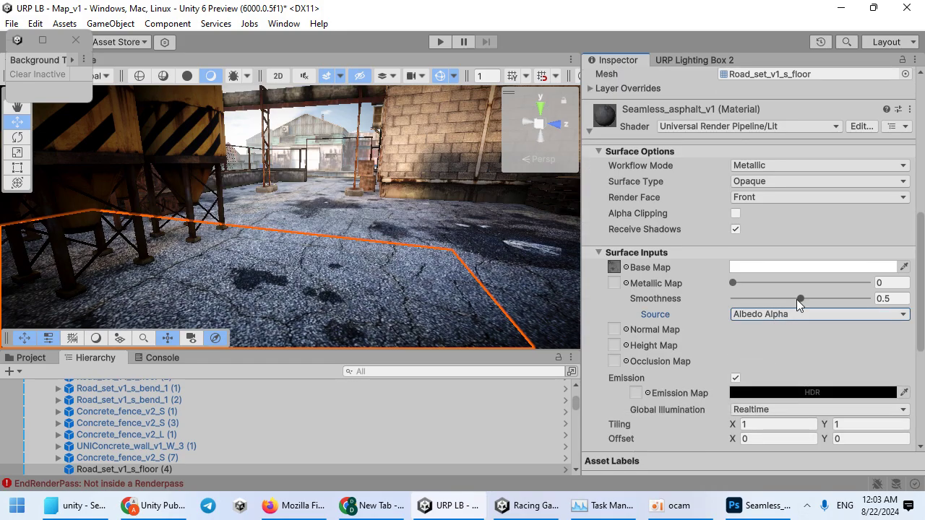
- Set the asphalt material's smoothness to 1 and inspect the yard floor from another angle
left_click_drag(797, 303, 909, 289)
right_click_drag(405, 275, 477, 296)
key("s")
key("w")
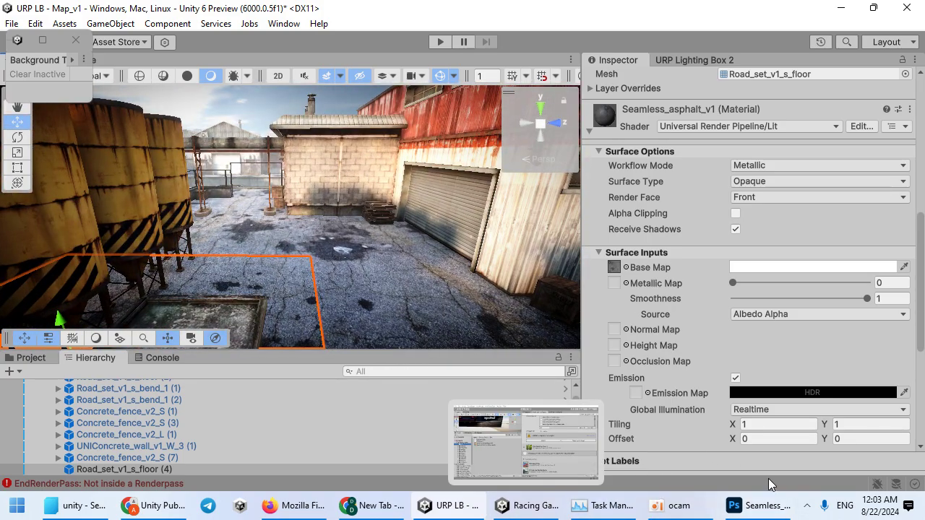
- In Photoshop, invert the asphalt texture's Alpha 1 channel, save it and check the floor in Unity
left_click(758, 504)
left_click(823, 137)
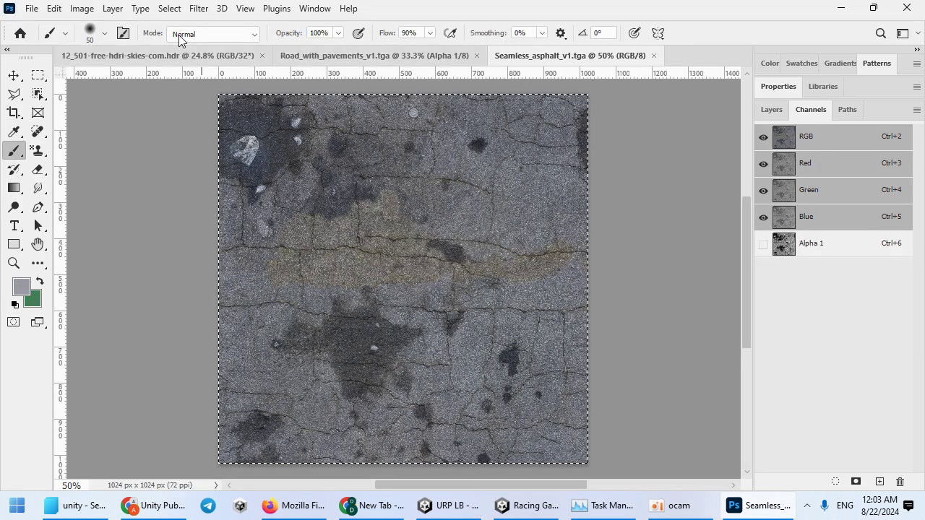
left_click(871, 243)
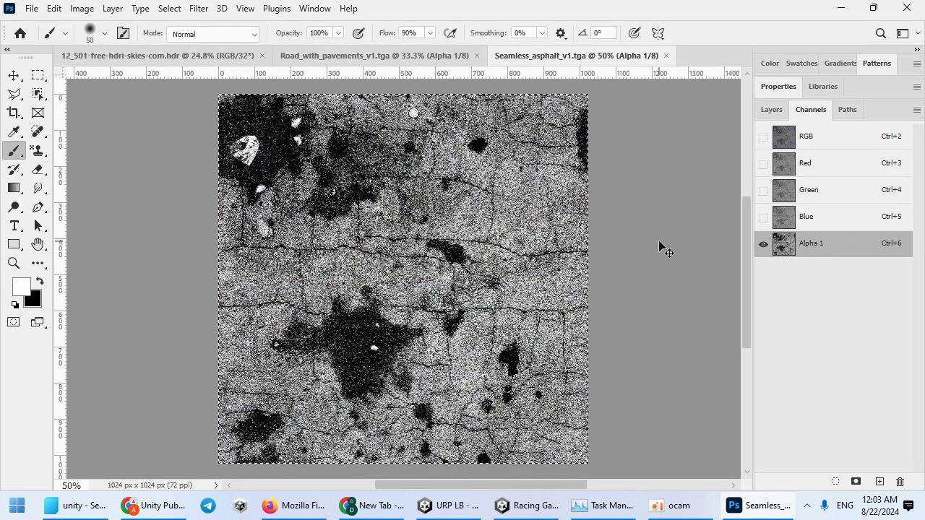
key("ctrl+i")
left_click(841, 8)
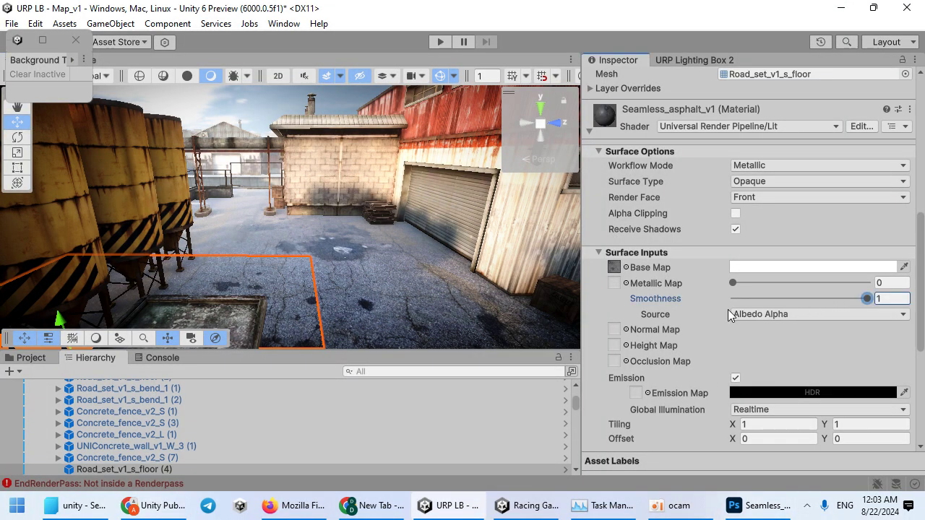
- Darken the midtones of the asphalt's alpha channel with Curves in Photoshop, save the texture and return to Unity
left_click(731, 500)
key("ctrl+m")
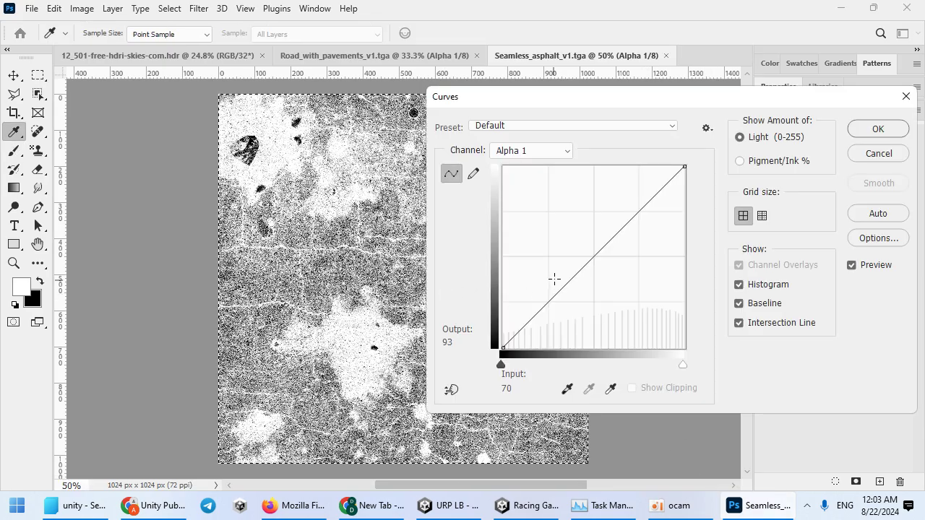
left_click_drag(553, 276, 655, 331)
left_click(878, 129)
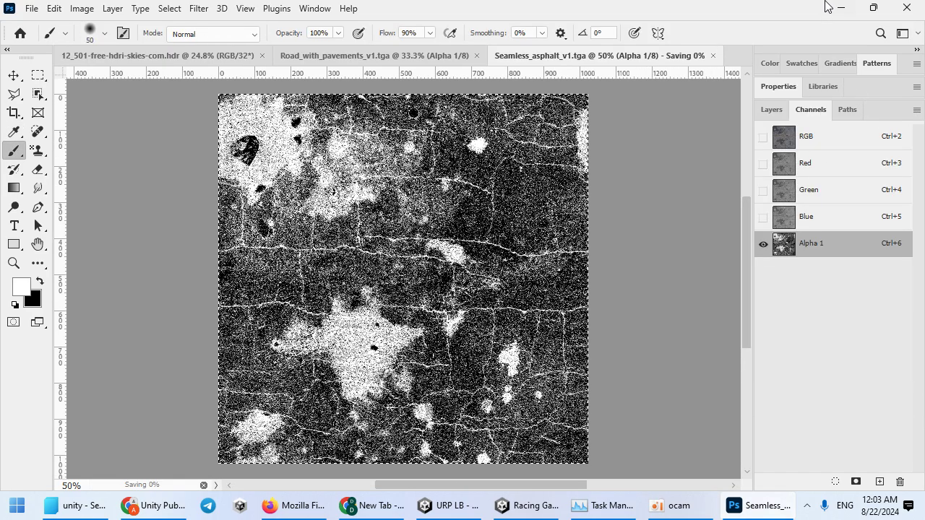
left_click(844, 4)
- Select the oil tank Oil_tank_v1 (1) and open its base map Oil_tank_v1.tga in Photoshop
key("w")
right_click_drag(391, 269, 274, 200)
left_click(274, 200)
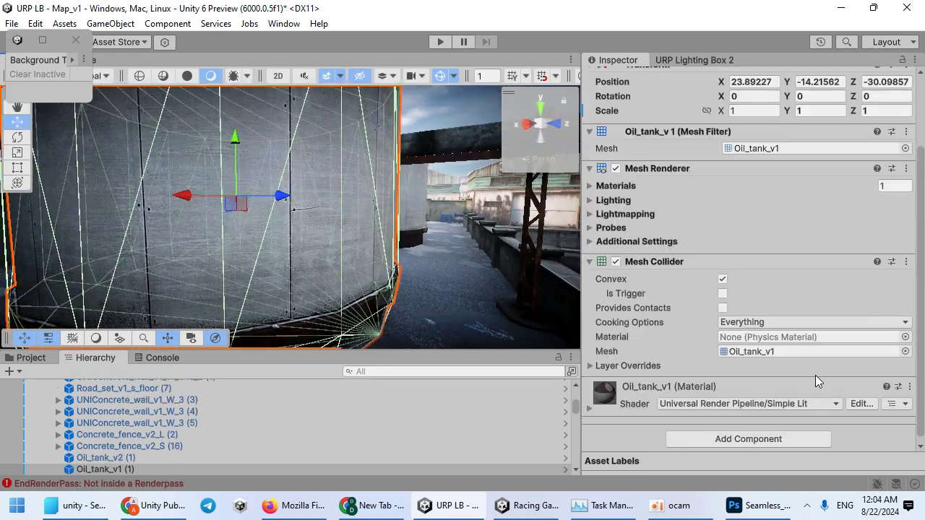
scroll(658, 398, "down", 4)
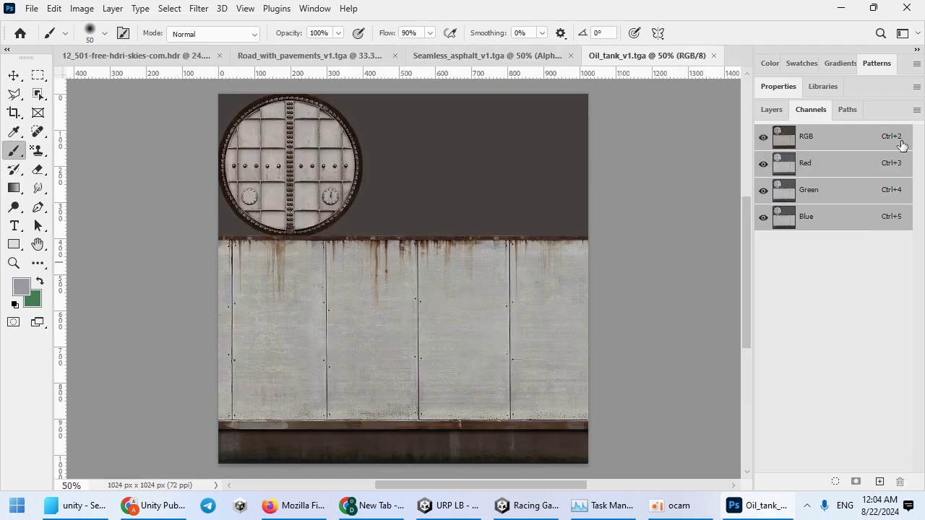
- Copy the oil tank texture's Green channel into a new alpha channel
left_click(816, 191)
key("ctrl+a")
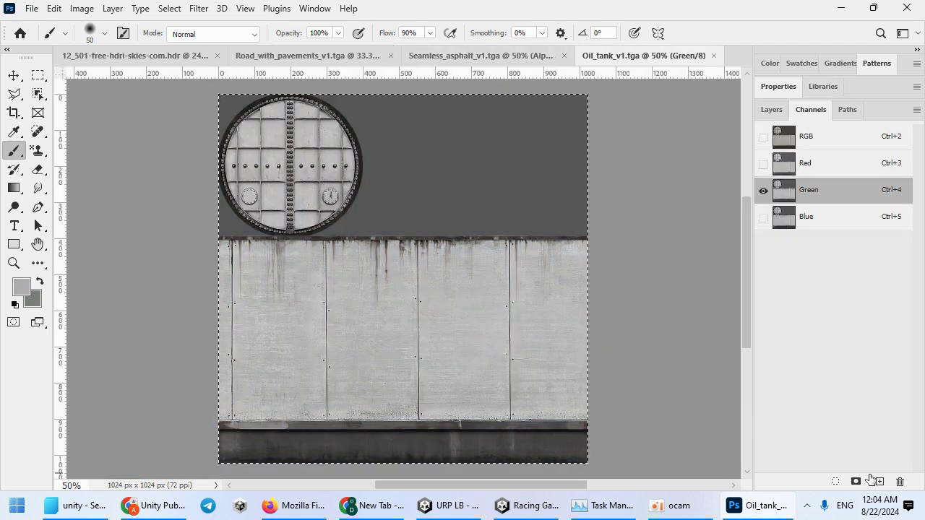
left_click(872, 480)
key("ctrl+v")
- Turn the oil tank's alpha channel into a high-contrast mask with a steep Curves adjustment, save and return to Unity
key("ctrl+m")
left_click_drag(574, 276, 575, 209)
left_click_drag(557, 246, 576, 286)
left_click_drag(581, 212, 622, 253)
left_click_drag(576, 286, 616, 322)
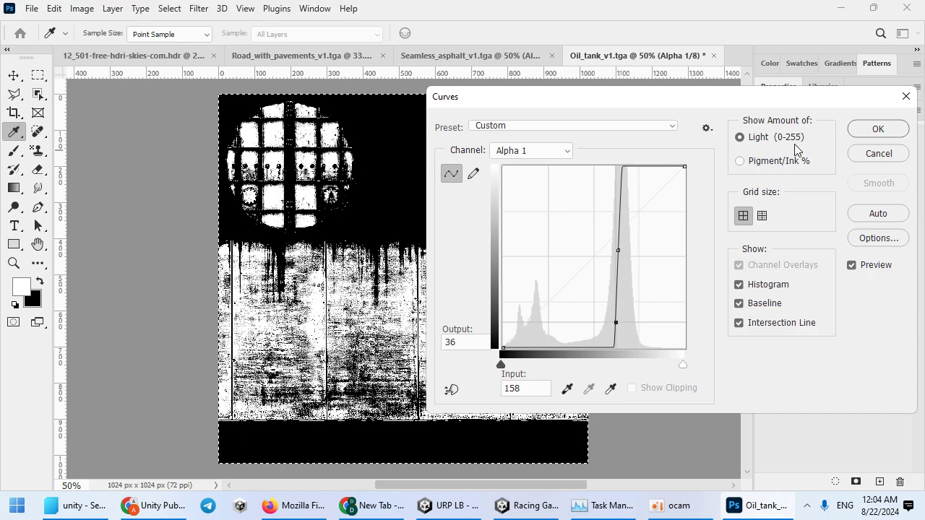
left_click(872, 134)
left_click(840, 8)
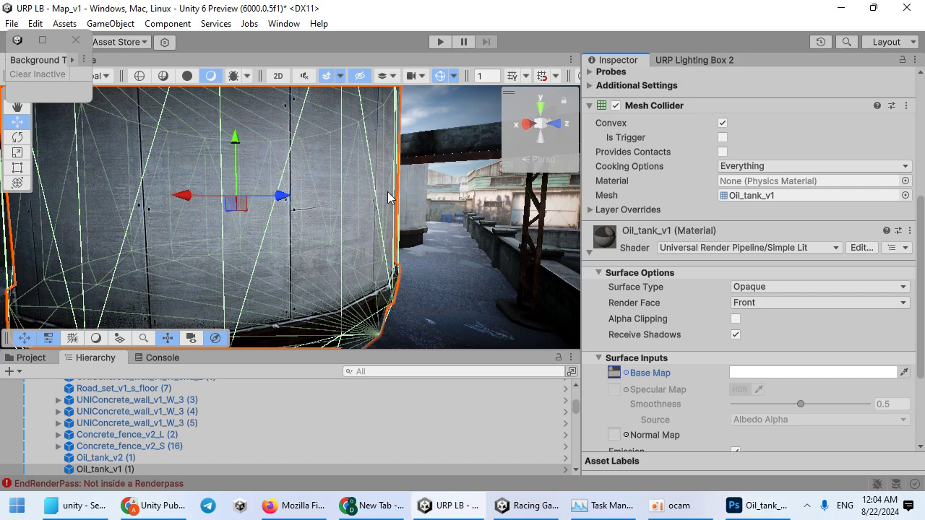
- Switch the Oil_tank_v1 material to the Universal Render Pipeline/Lit shader with Albedo Alpha as smoothness source and smoothness 1
left_click(731, 247)
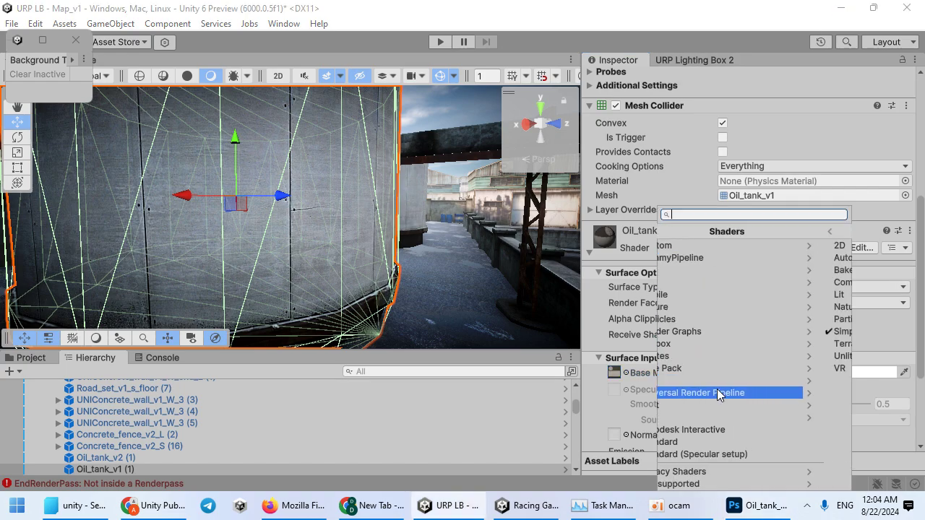
left_click(717, 393)
left_click(705, 317)
left_click(799, 435)
left_click(799, 468)
right_click_drag(453, 278, 437, 213)
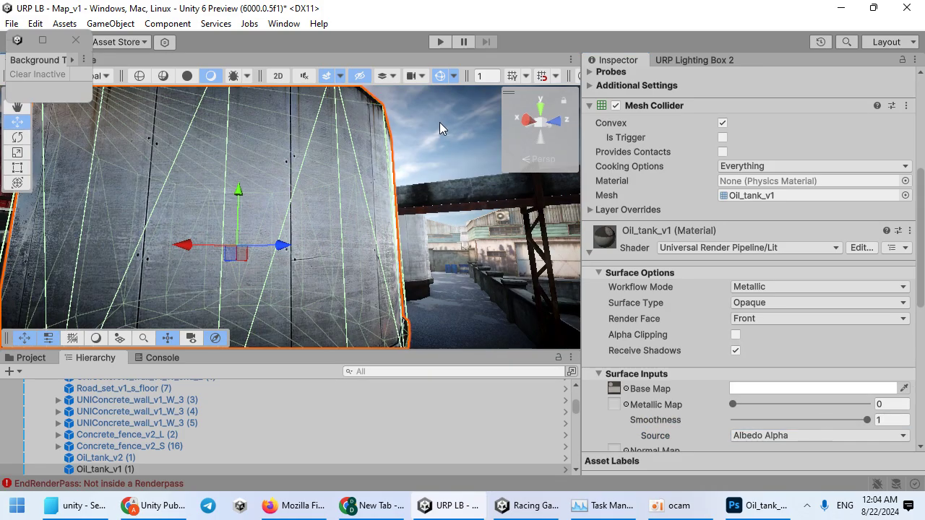
- Deselect the tank and fly around the map to examine the reflections and overall lighting
left_click(439, 128)
right_click_drag(440, 128, 29, 163)
key("w")
right_click_drag(828, 206, 778, 406)
key("s")
key("w")
right_click_drag(489, 303, 437, 281)
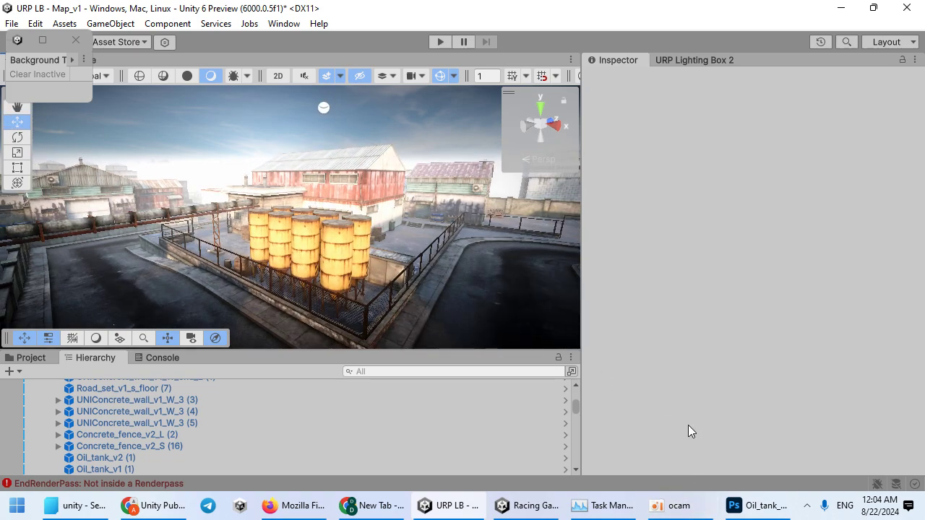
- In URP Lighting Box 2's color grading, set the exposure to 0 and the gamma to 0.357
left_click(700, 59)
left_click(734, 148)
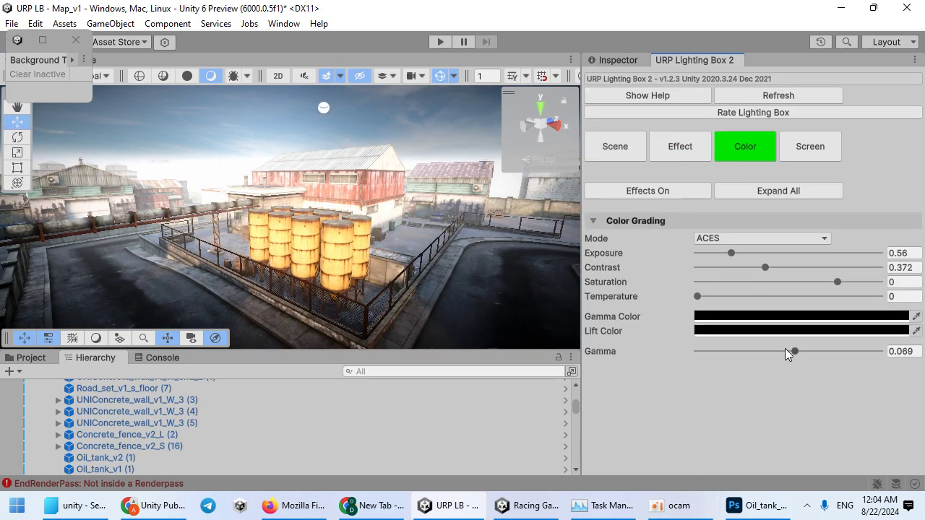
left_click_drag(787, 351, 847, 357)
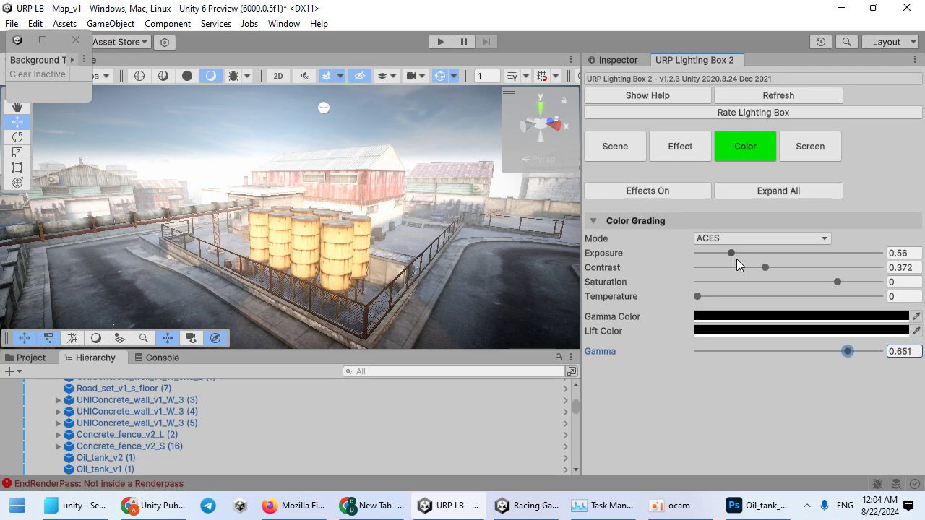
left_click_drag(732, 254, 699, 251)
key("s")
mouse_move(402, 233)
right_mouse_down()
mouse_move(413, 238)
mouse_move(407, 215)
mouse_move(392, 225)
right_mouse_up()
key("w")
left_click_drag(842, 354, 820, 352)
right_click_drag(433, 239, 394, 229)
key("w")
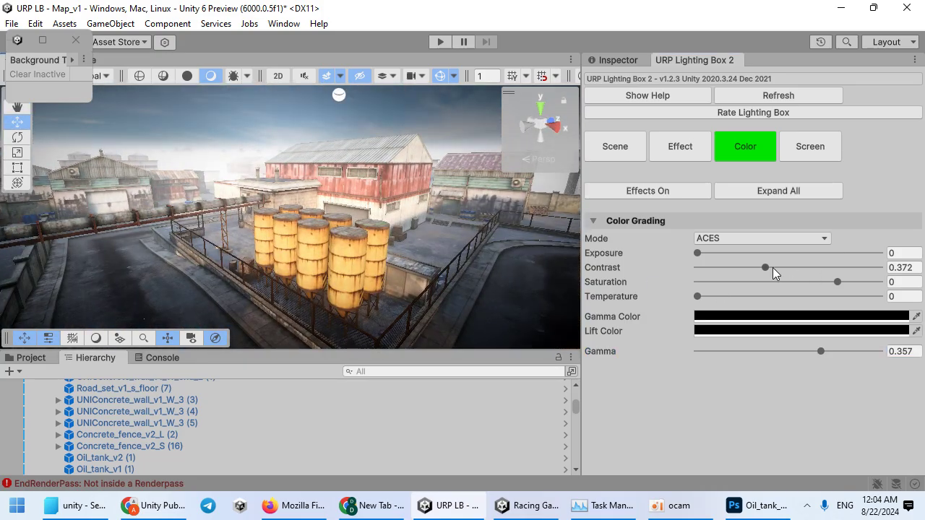
- Set the color grading contrast to 0.635 and view the yard from farther away
left_click_drag(770, 268, 795, 275)
right_click_drag(442, 231, 373, 183)
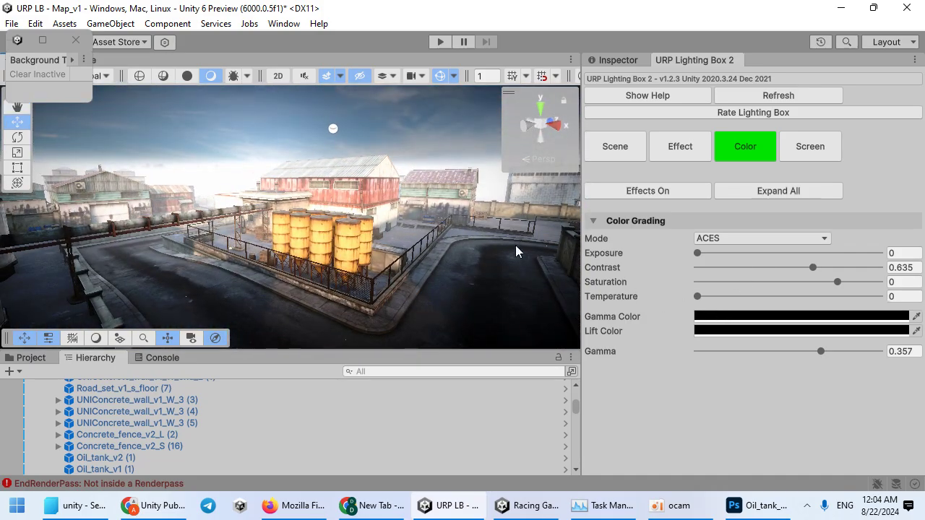
right_click_drag(488, 238, 479, 208)
- Toggle the Lighting Box effects off and on to compare the scene with and without them
left_click(664, 190)
left_click(664, 190)
left_click(676, 189)
left_click(677, 188)
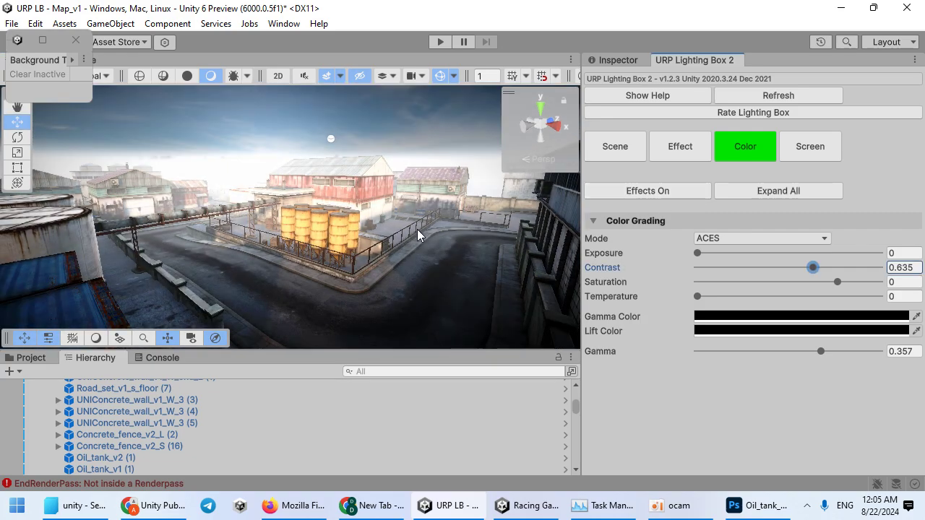
right_click_drag(417, 235, 447, 251)
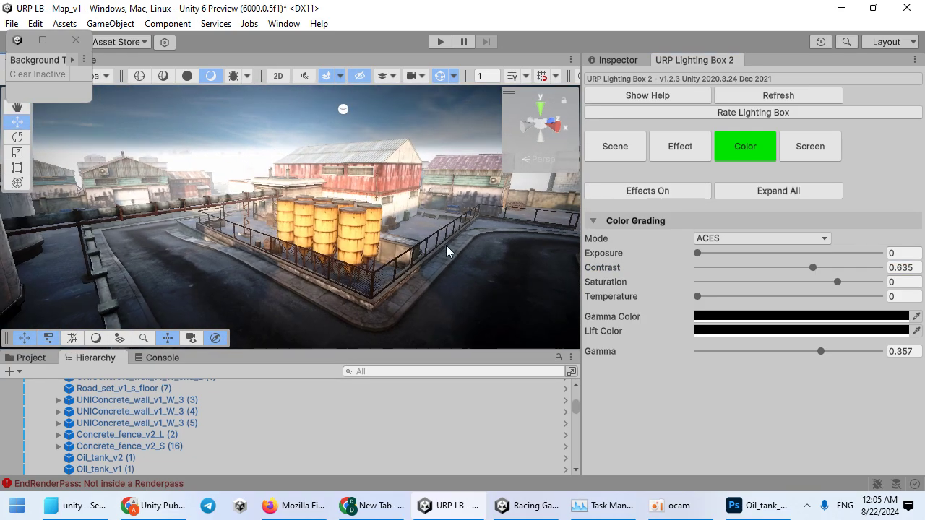
- Set the color grading's lift color to a pale, desaturated blue and check the tint around the yard
left_click(734, 331)
left_click(841, 211)
left_click_drag(760, 294, 728, 325)
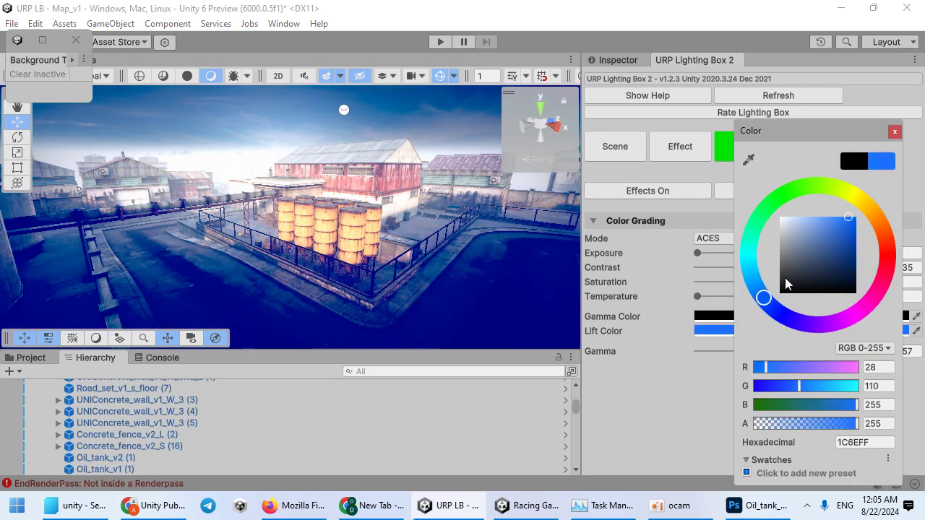
left_click(795, 243)
right_click_drag(463, 252, 414, 241)
key("s")
key("w")
- Set the gamma color to a muted dark green, about 4A6D5C, and inspect the graded scene
left_click(750, 318)
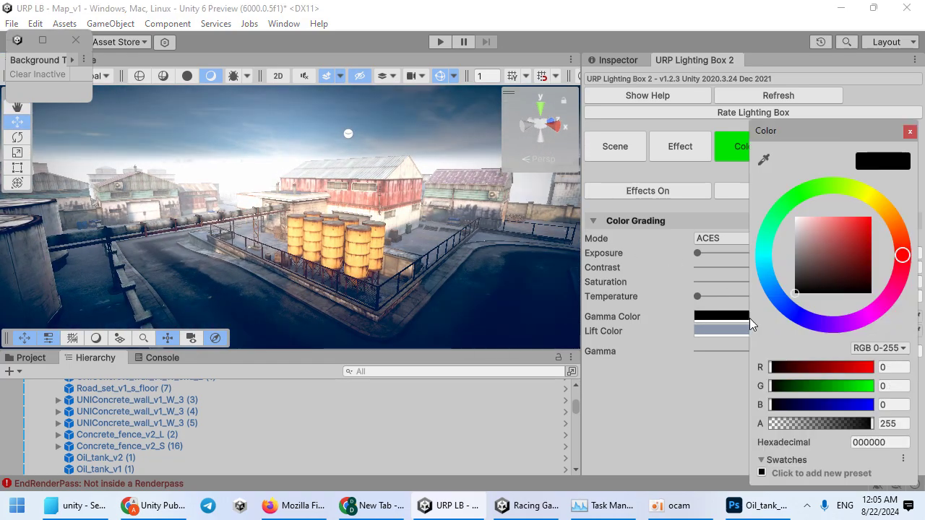
left_click_drag(778, 212, 765, 231)
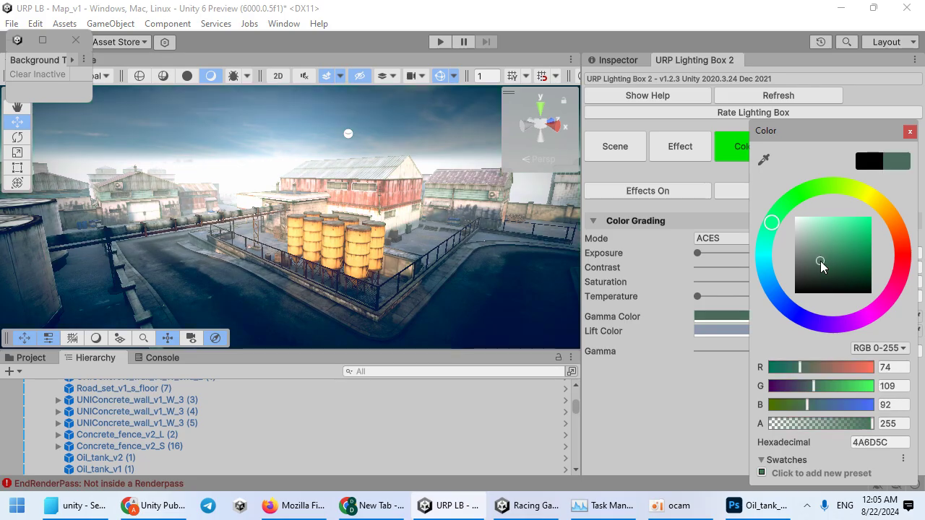
right_click_drag(448, 271, 404, 224)
key("s")
key("w")
key("s")
left_click(688, 510)
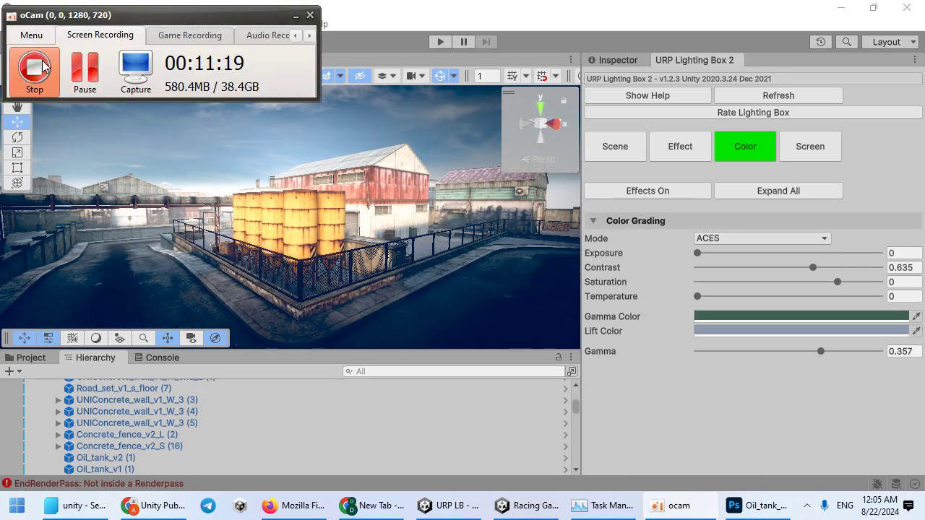